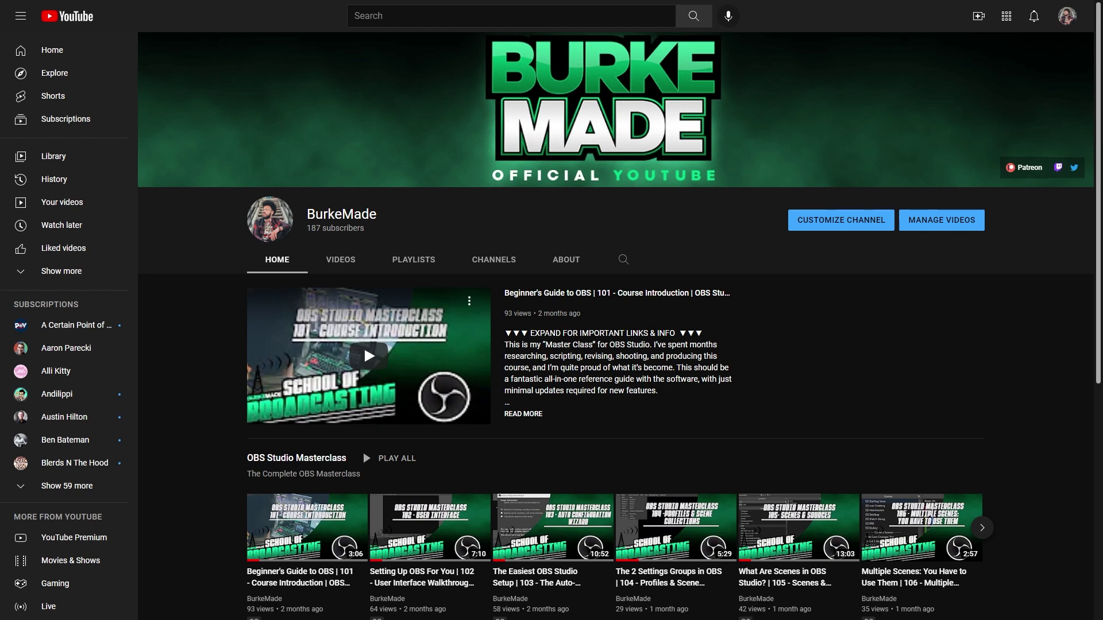
# Scroll down the channel home page and open the OBS Studio Masterclass playlist
pyautogui.scroll(-4, 939, 408)
pyautogui.click(308, 232)
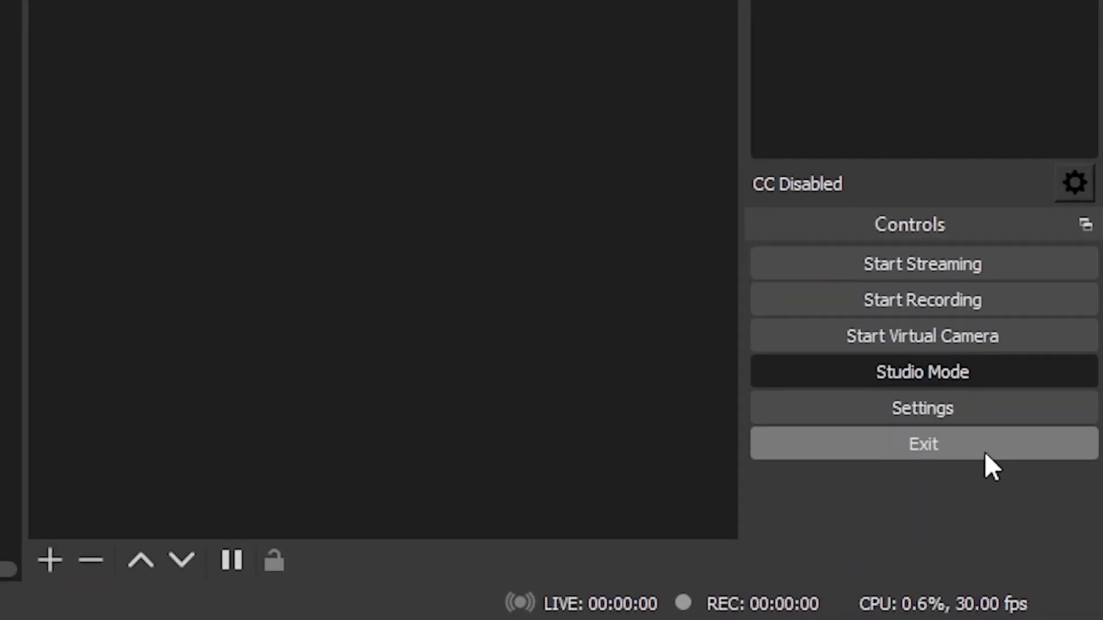
# In Settings > Output, set Output Mode to Advanced and show the Recording options
pyautogui.click(878, 353)
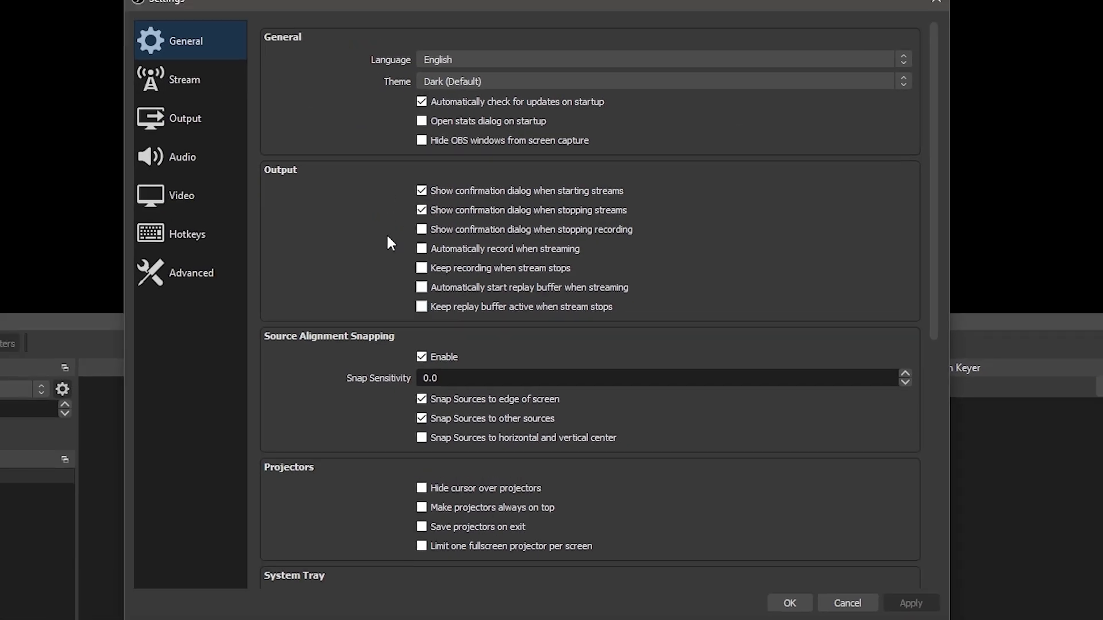
pyautogui.click(192, 140)
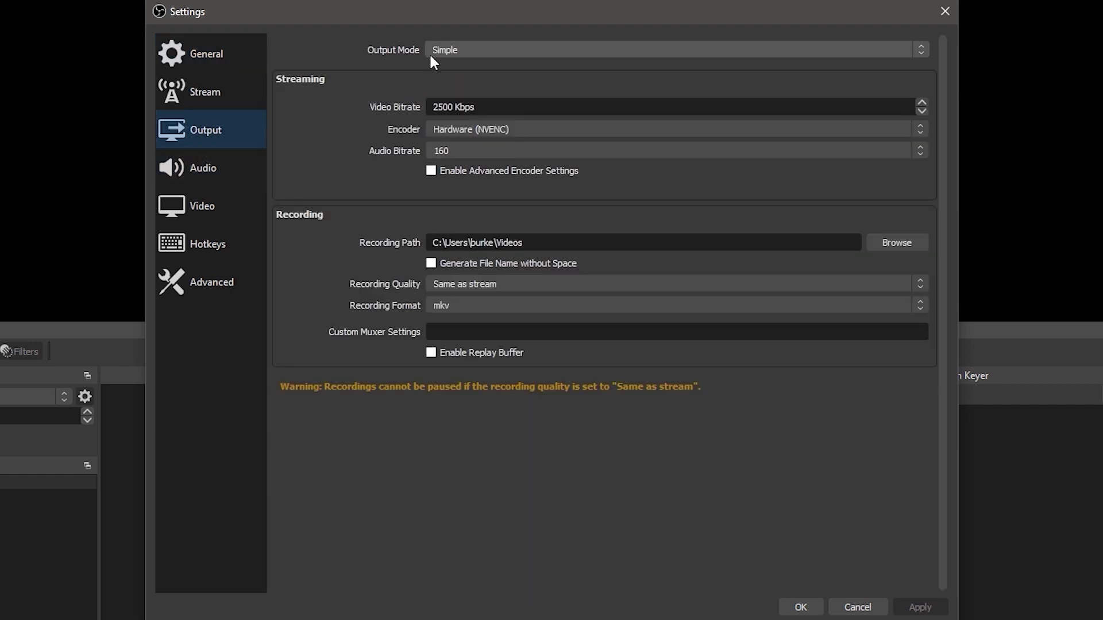
pyautogui.click(453, 56)
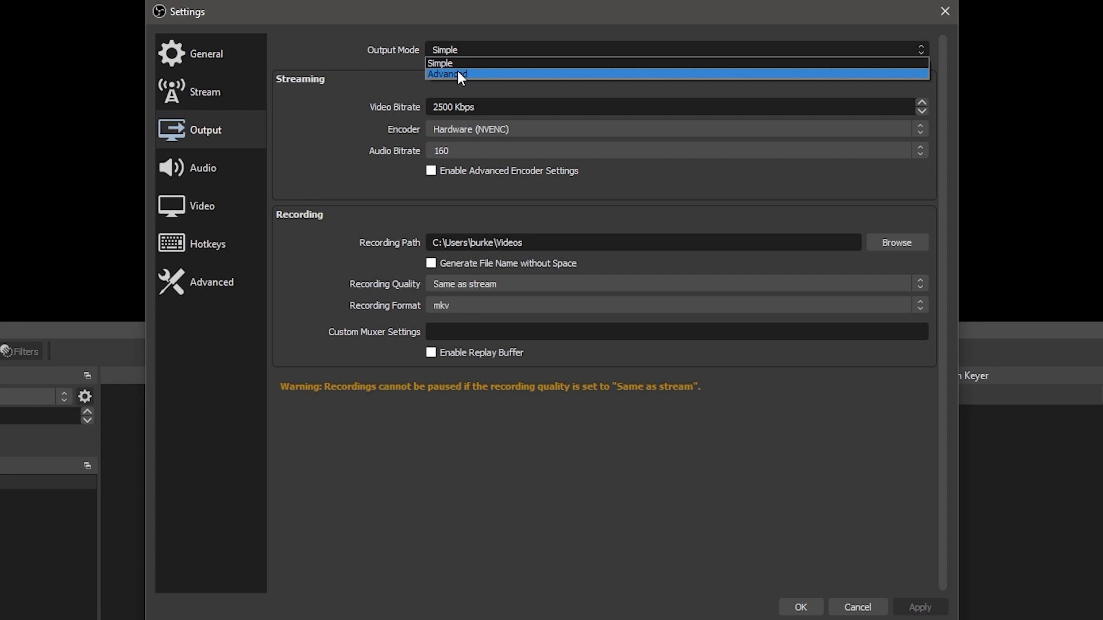
pyautogui.click(459, 74)
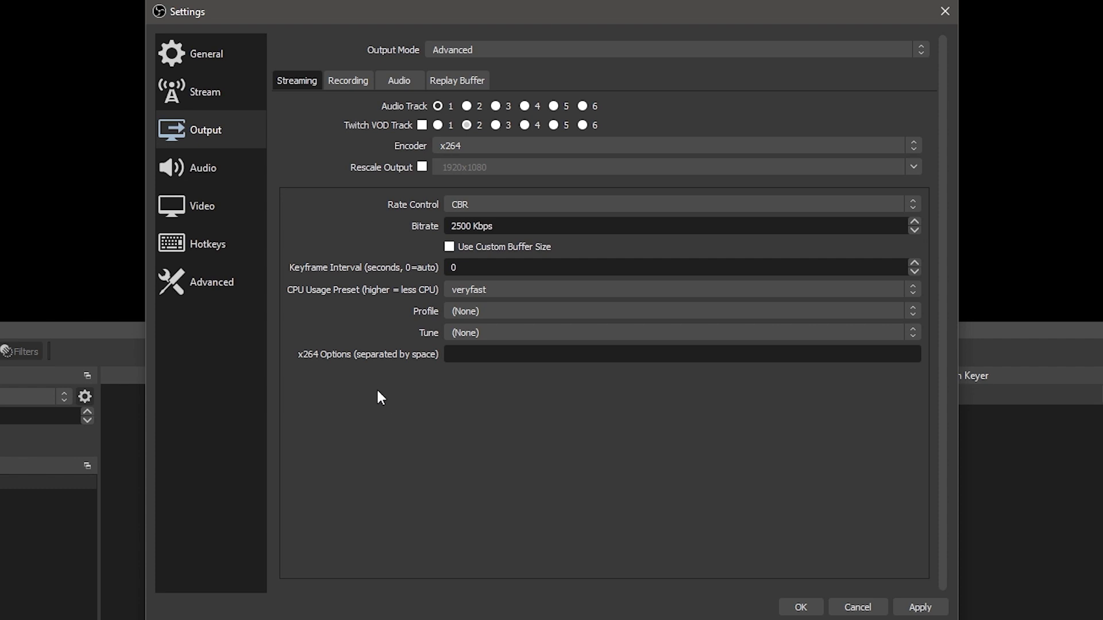
pyautogui.click(347, 81)
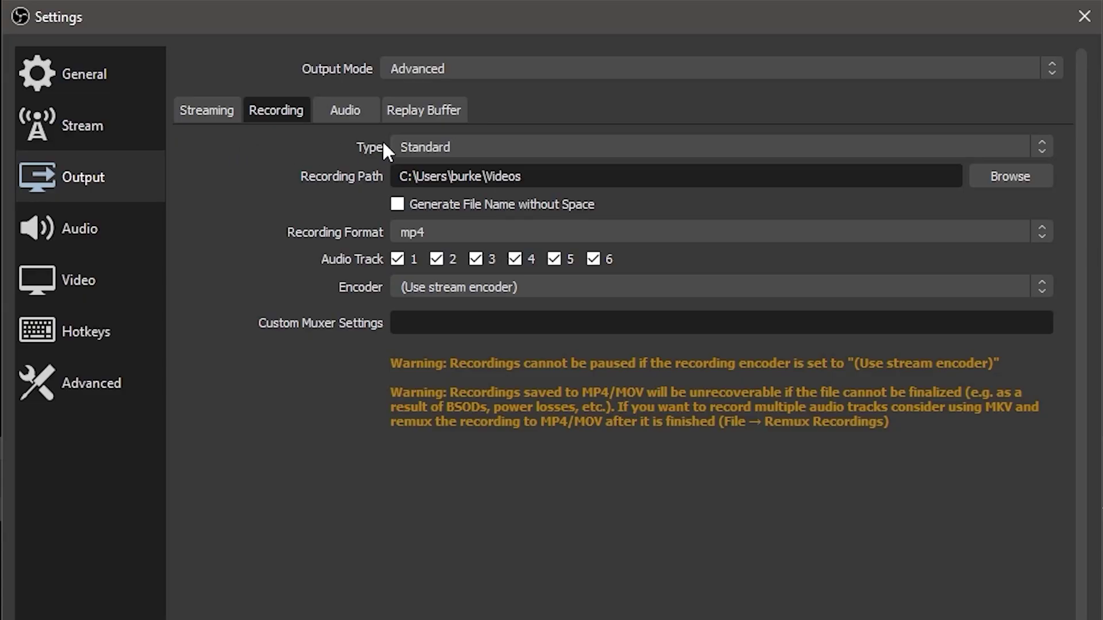
# Keep the Standard recording type and set the recording path to E:/Stream Recording-Clips
pyautogui.click(448, 147)
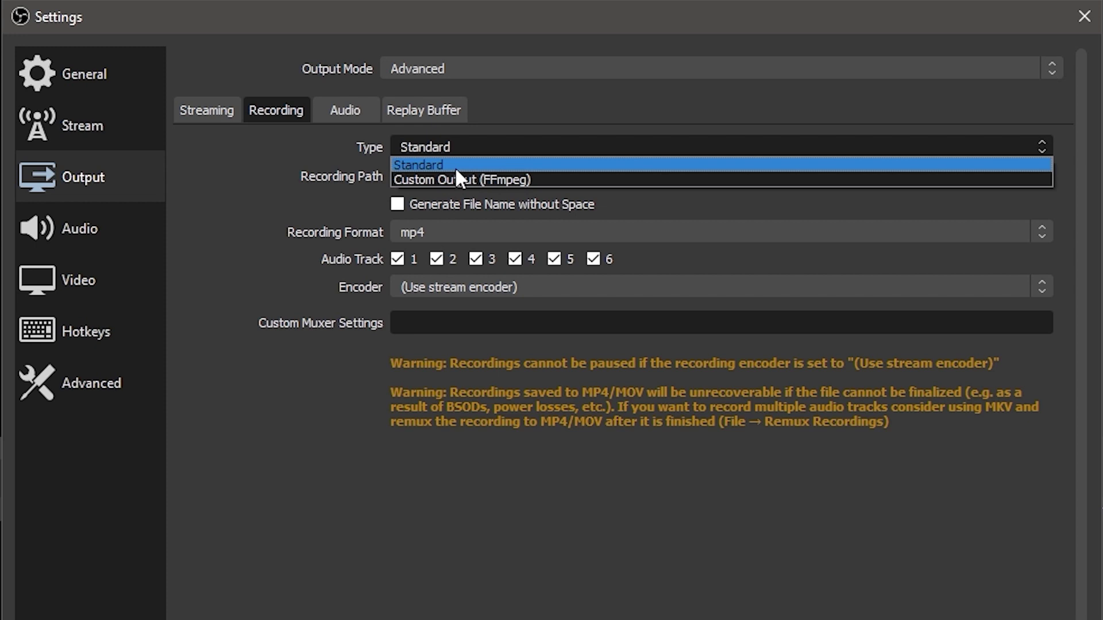
pyautogui.click(456, 168)
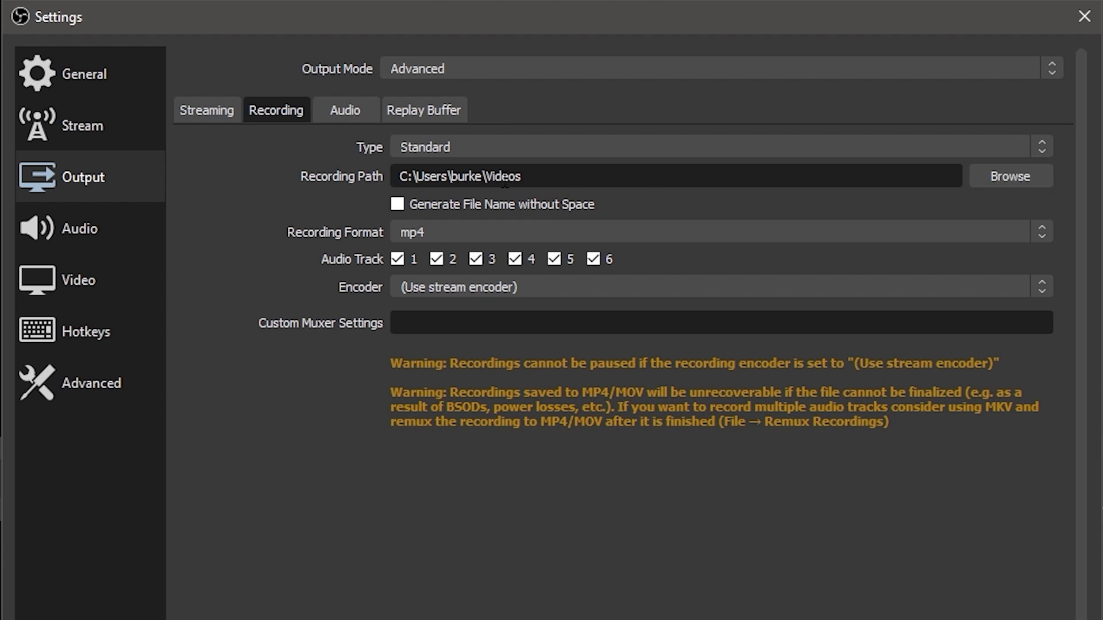
pyautogui.click(977, 173)
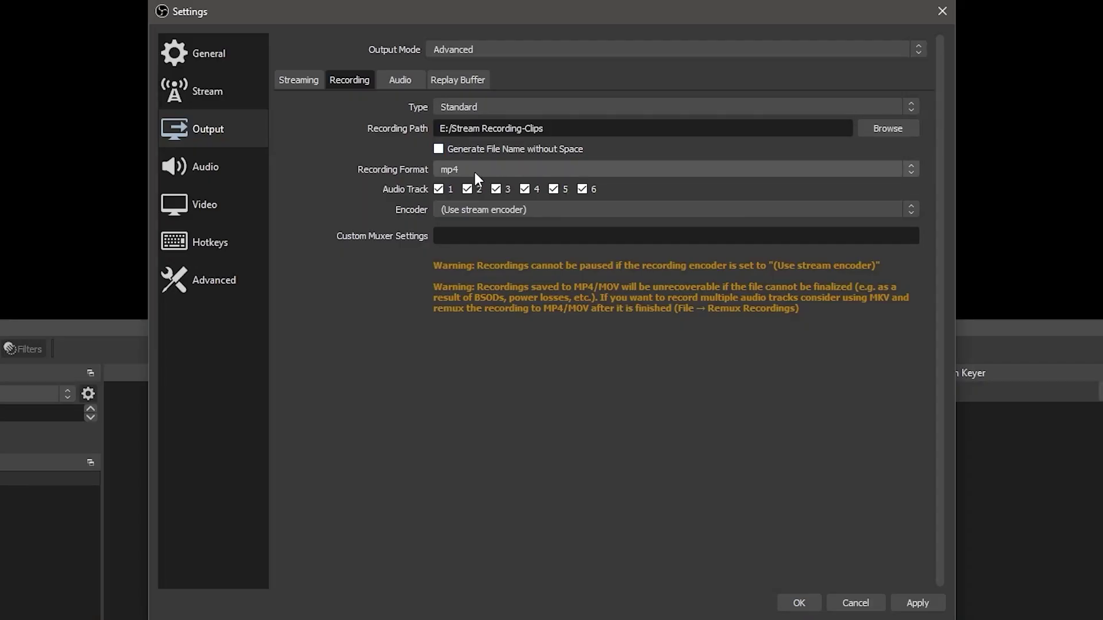
# Change the recording format to mkv, then apply and close Settings
pyautogui.click(474, 170)
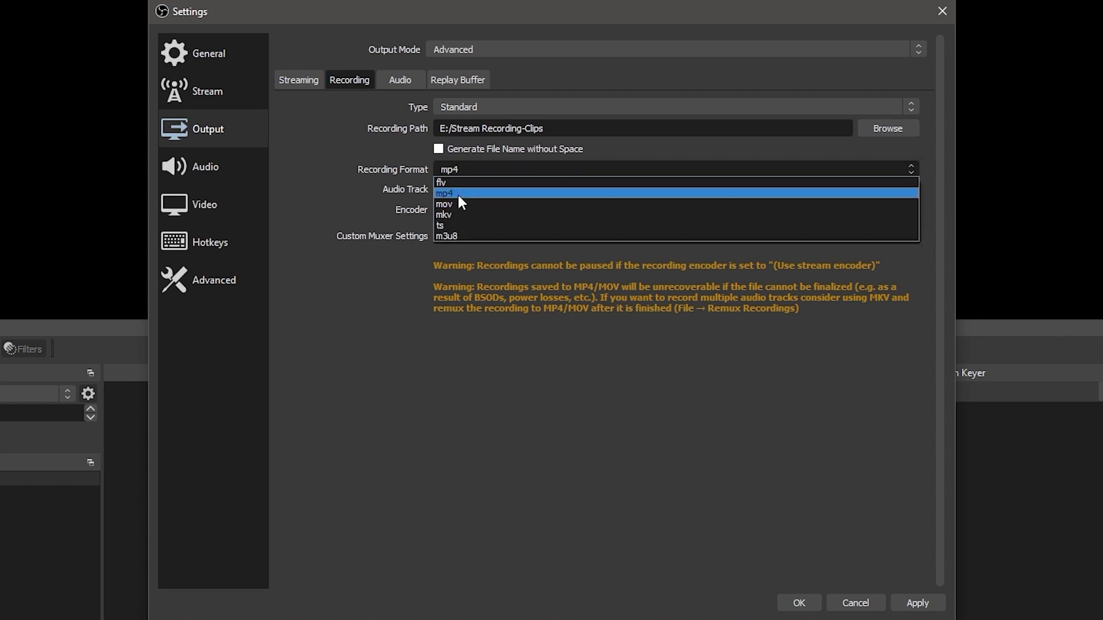
pyautogui.click(457, 193)
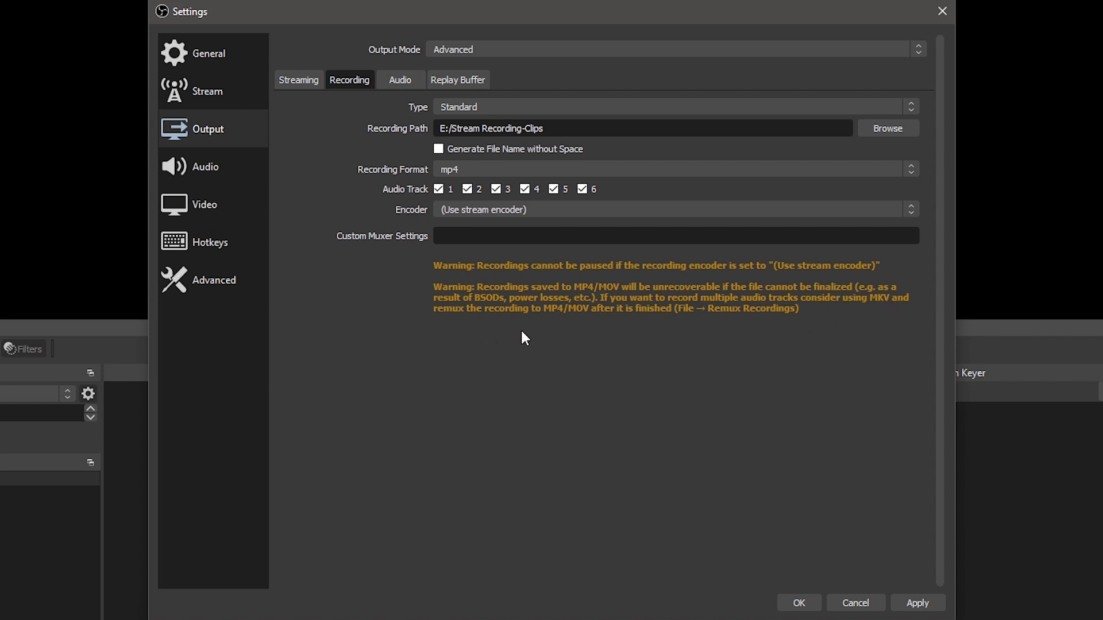
pyautogui.click(461, 163)
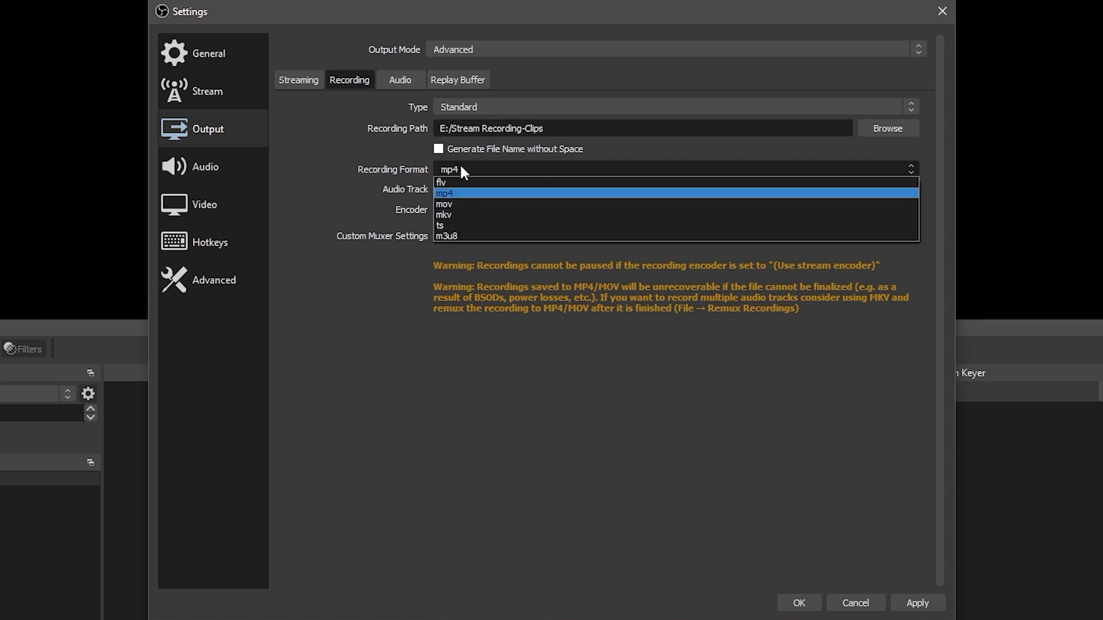
pyautogui.click(463, 215)
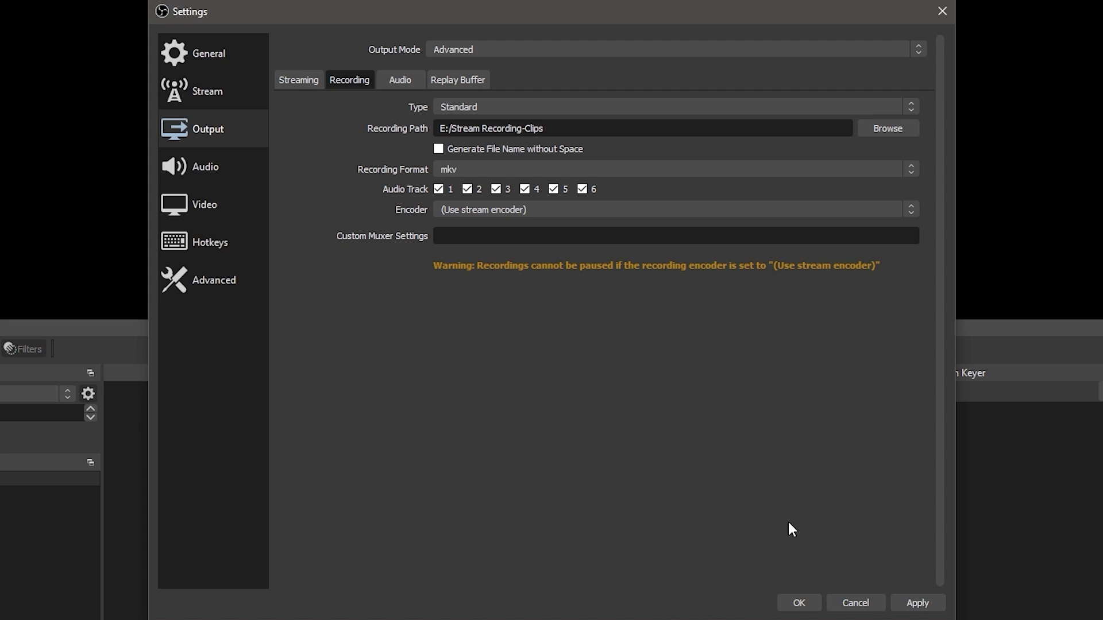
pyautogui.click(914, 602)
pyautogui.click(798, 603)
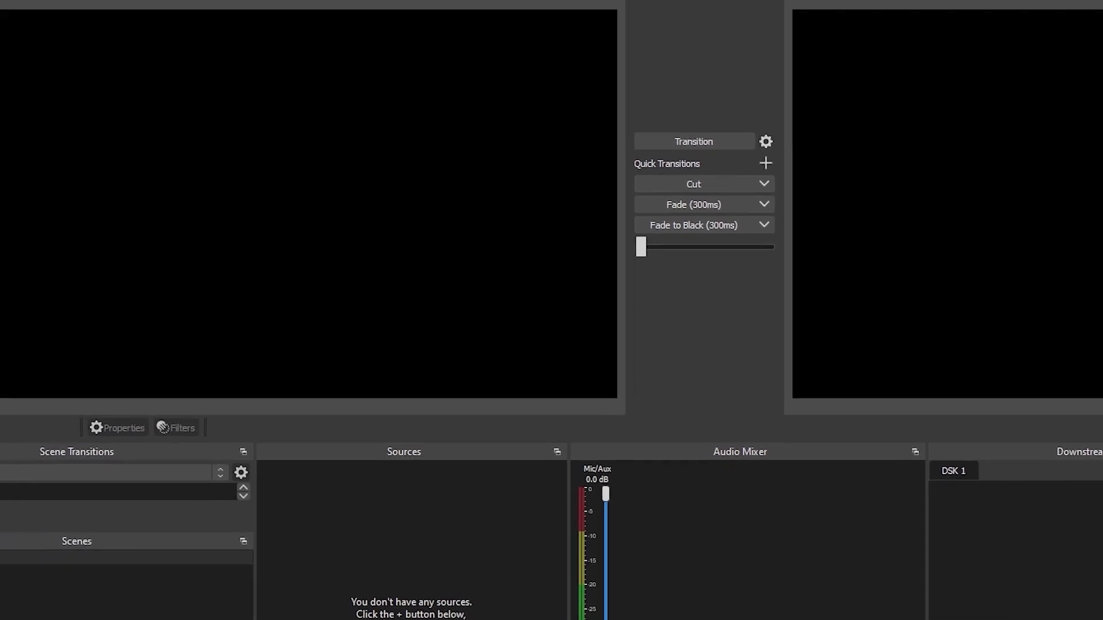
# Turn on 'Automatically remux to mp4' in Advanced settings and apply it
pyautogui.click(12, 9)
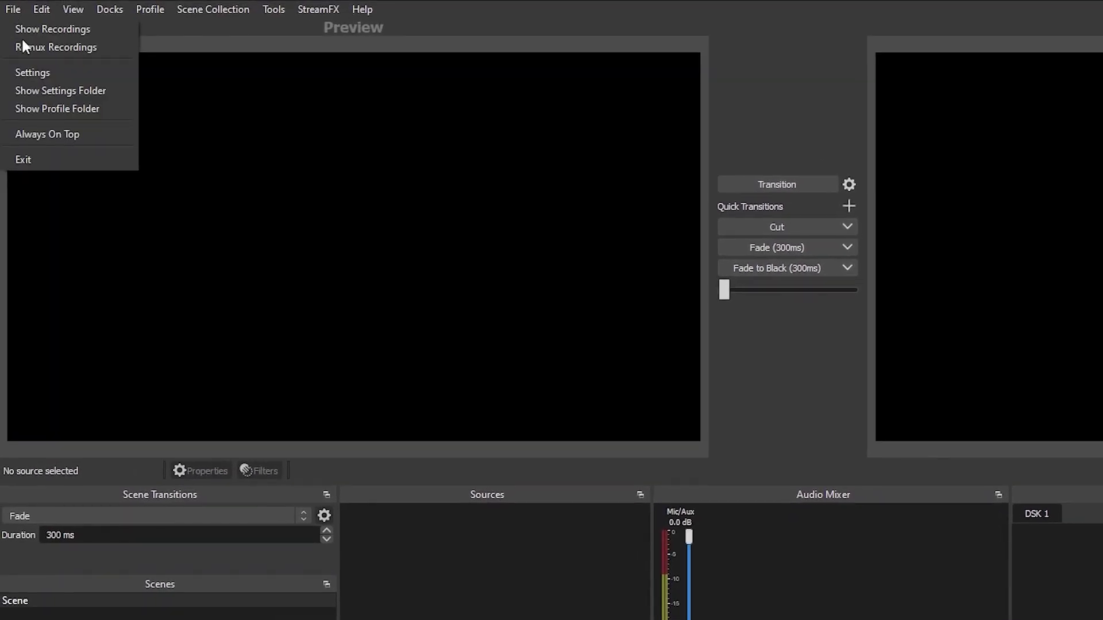
pyautogui.click(50, 73)
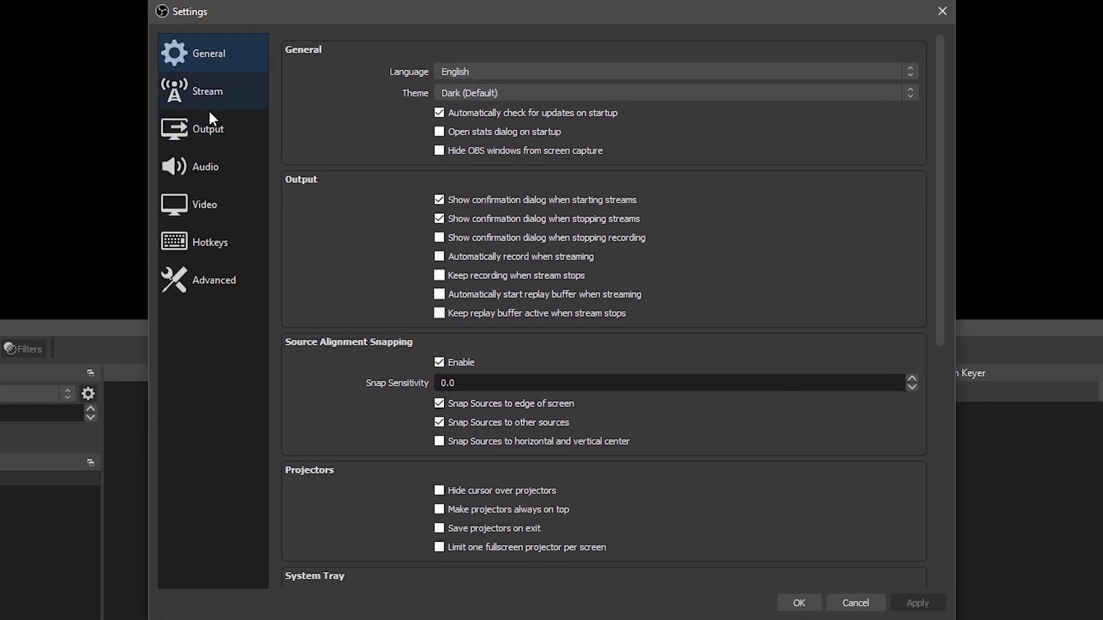
pyautogui.click(256, 288)
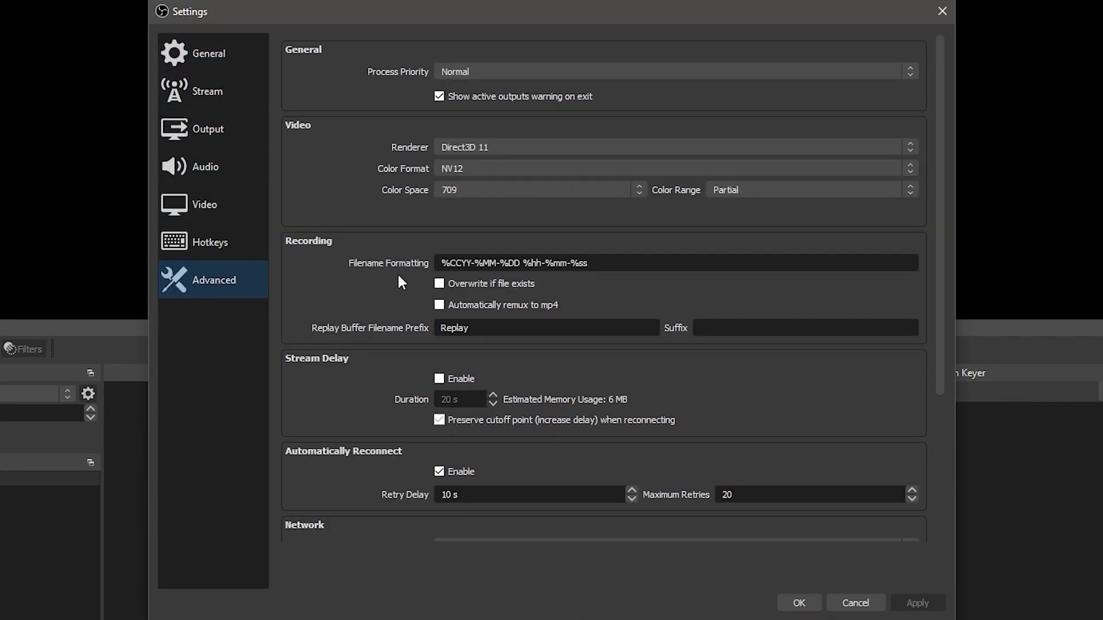
pyautogui.click(440, 304)
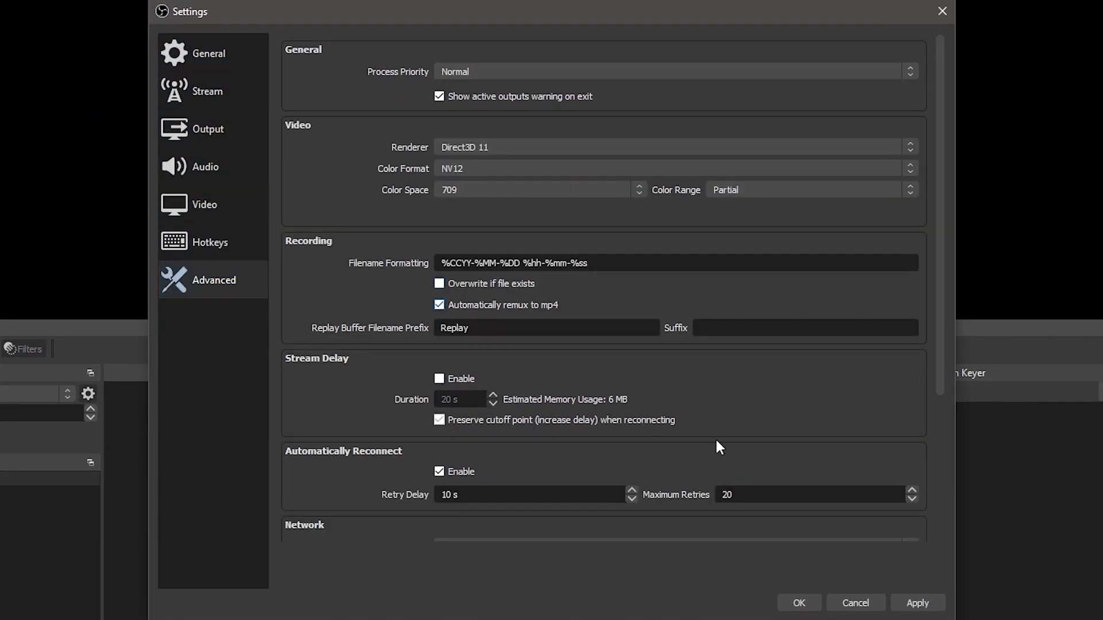
pyautogui.click(913, 606)
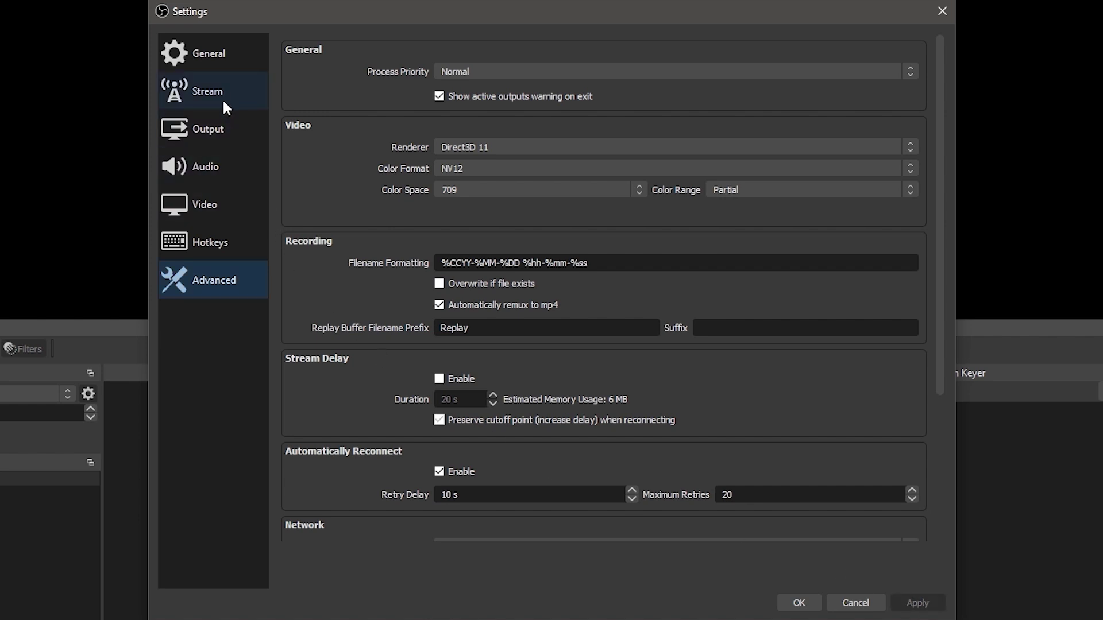
# Back in Output > Recording, set the format to mov and open the Best Recording Formats video
pyautogui.click(227, 130)
pyautogui.click(347, 80)
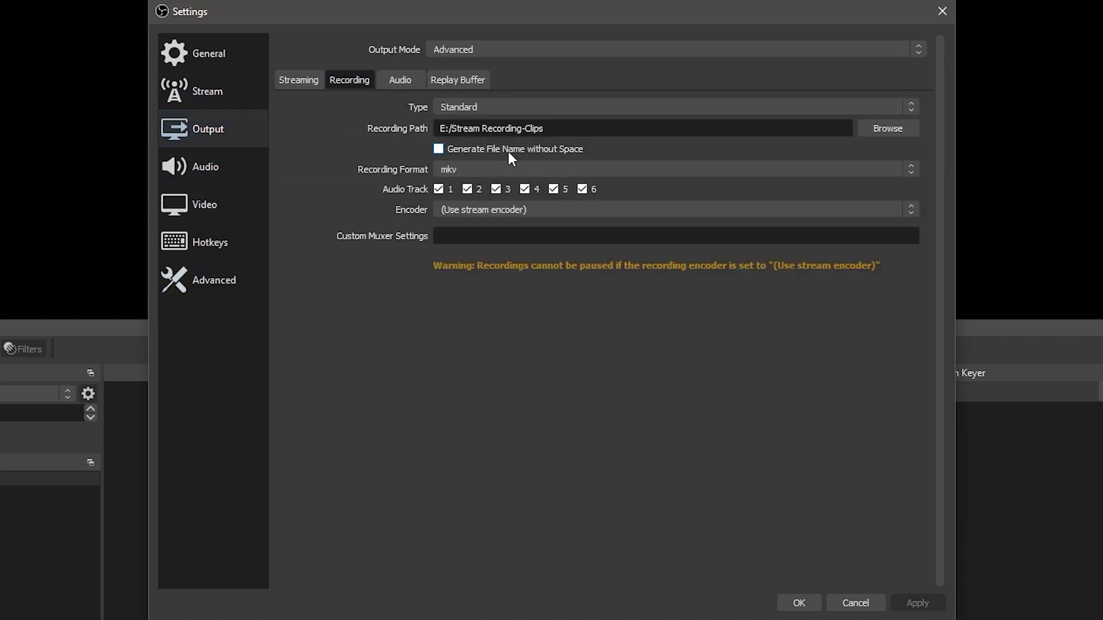
pyautogui.click(508, 167)
pyautogui.click(487, 205)
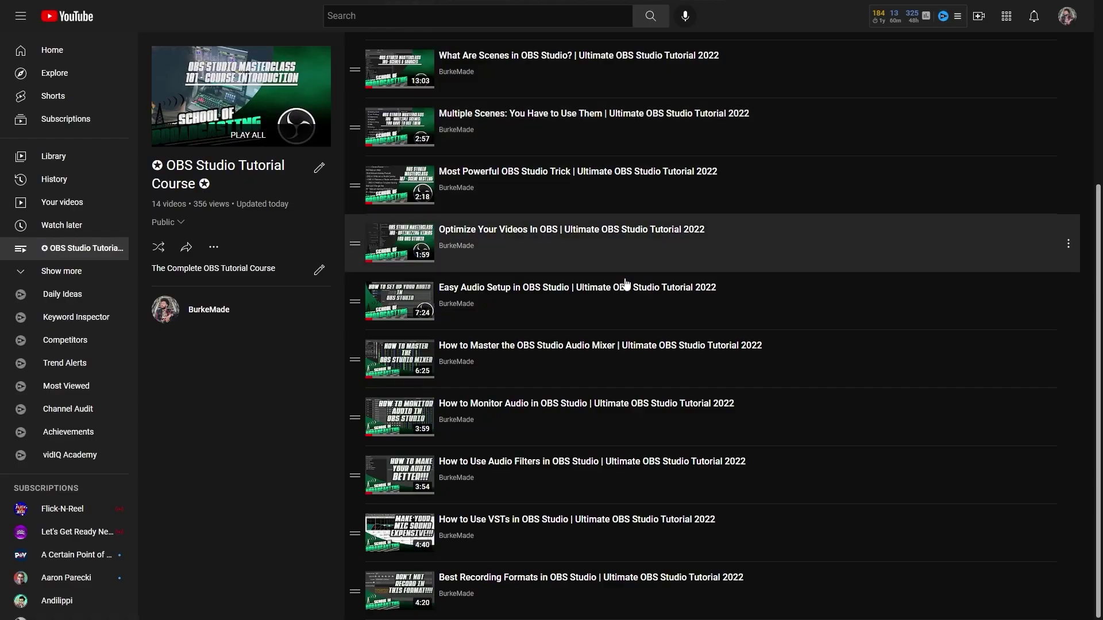
pyautogui.click(626, 585)
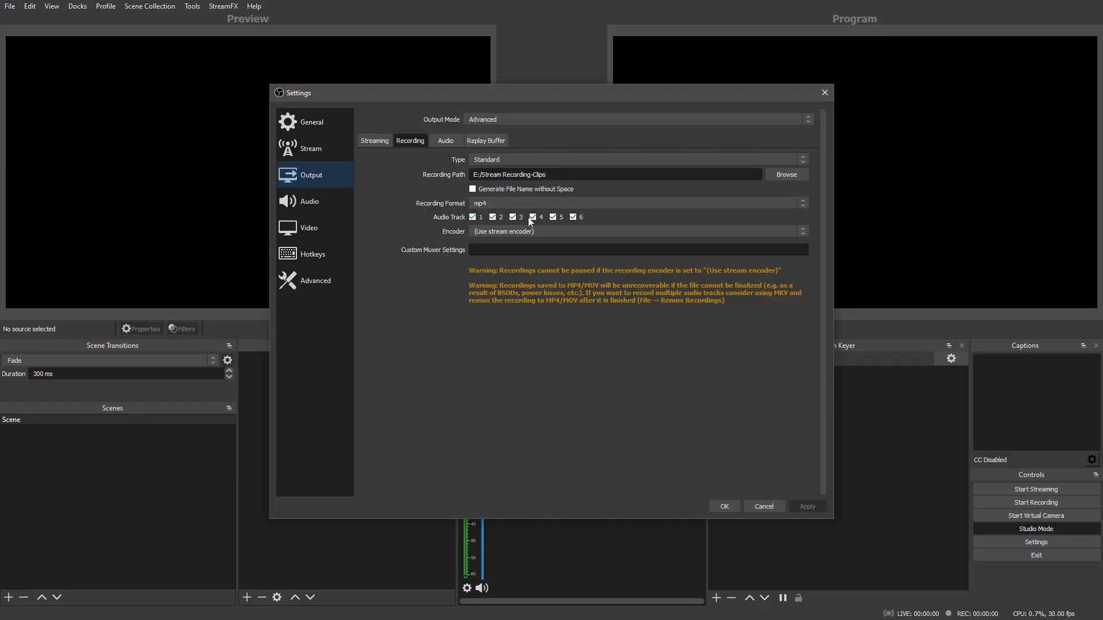
# Untick the higher-numbered recording audio track checkboxes, leaving tracks 1 to 3
pyautogui.click(574, 218)
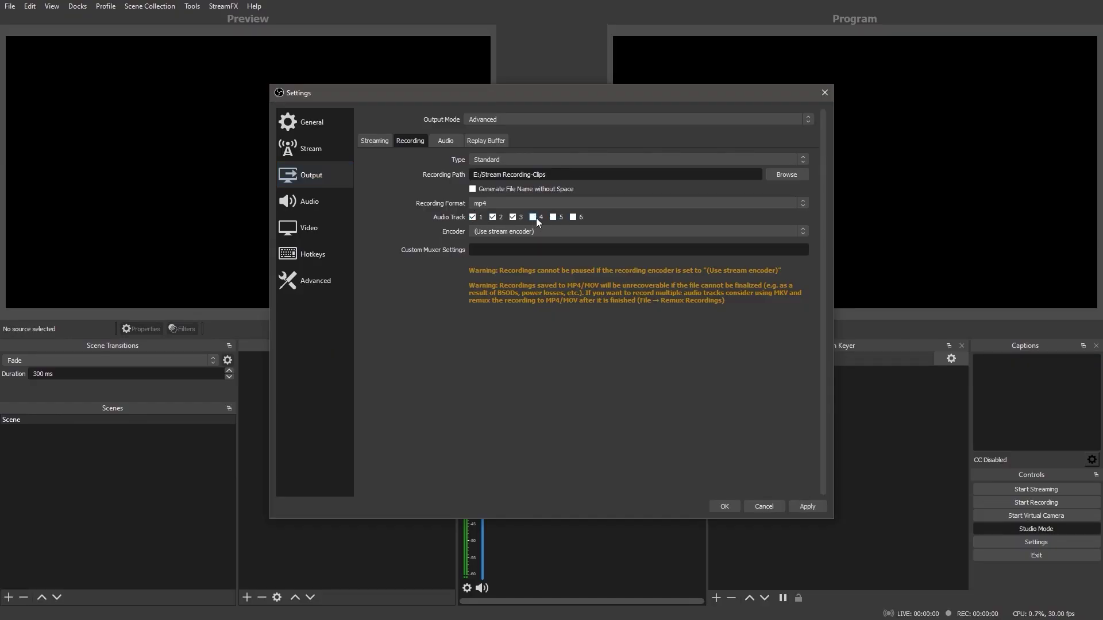
pyautogui.click(558, 219)
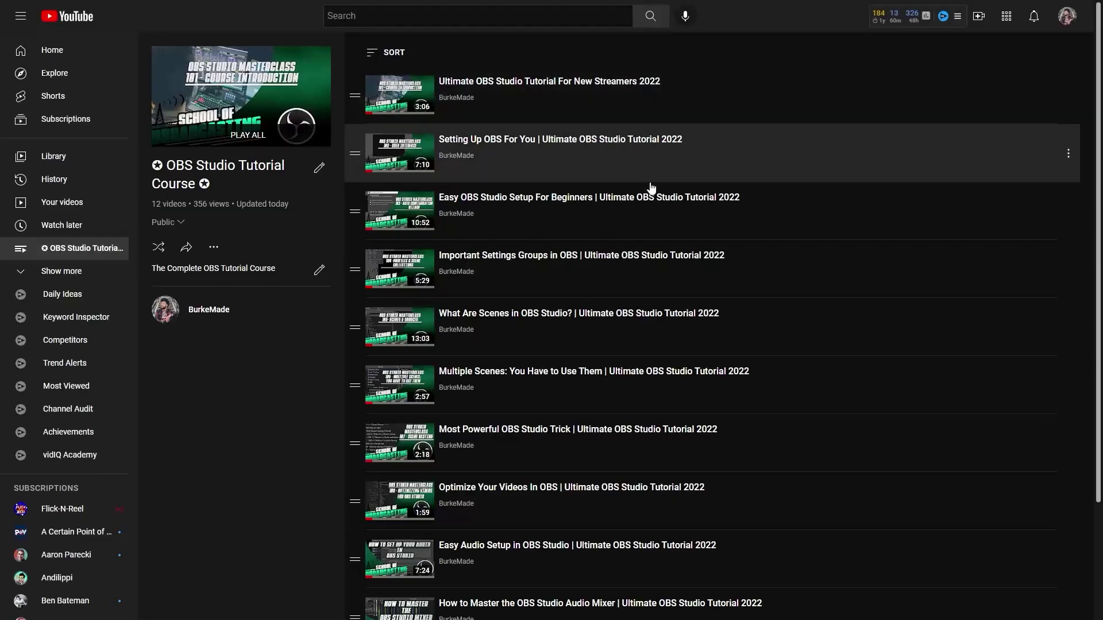
# Play the 'Easy Audio Setup in OBS Studio' video from the course playlist
pyautogui.click(661, 573)
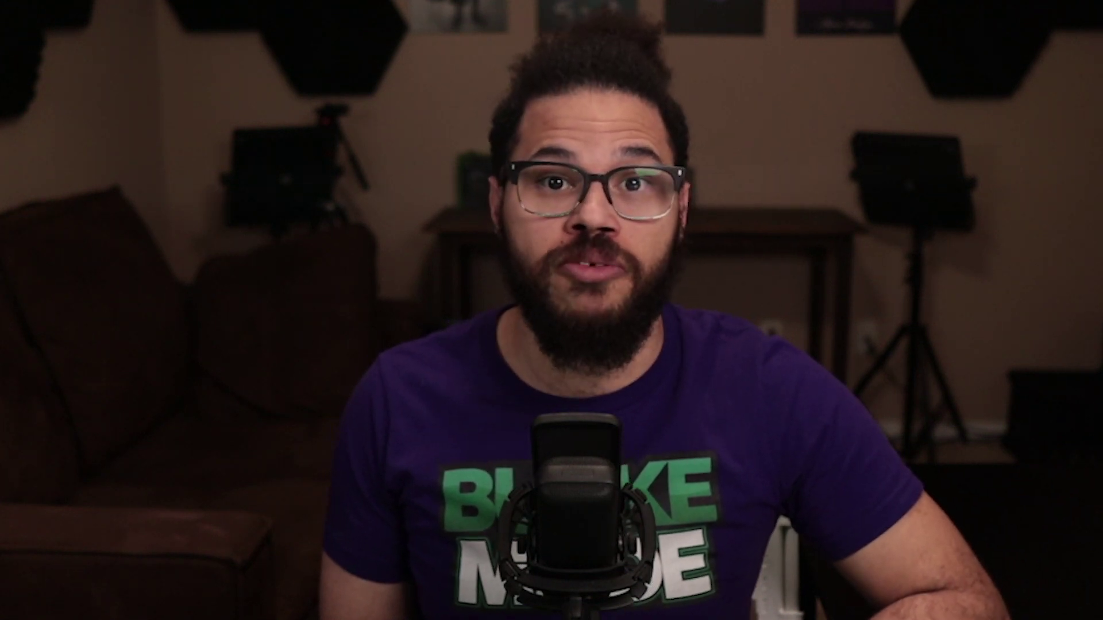
pyautogui.click(484, 213)
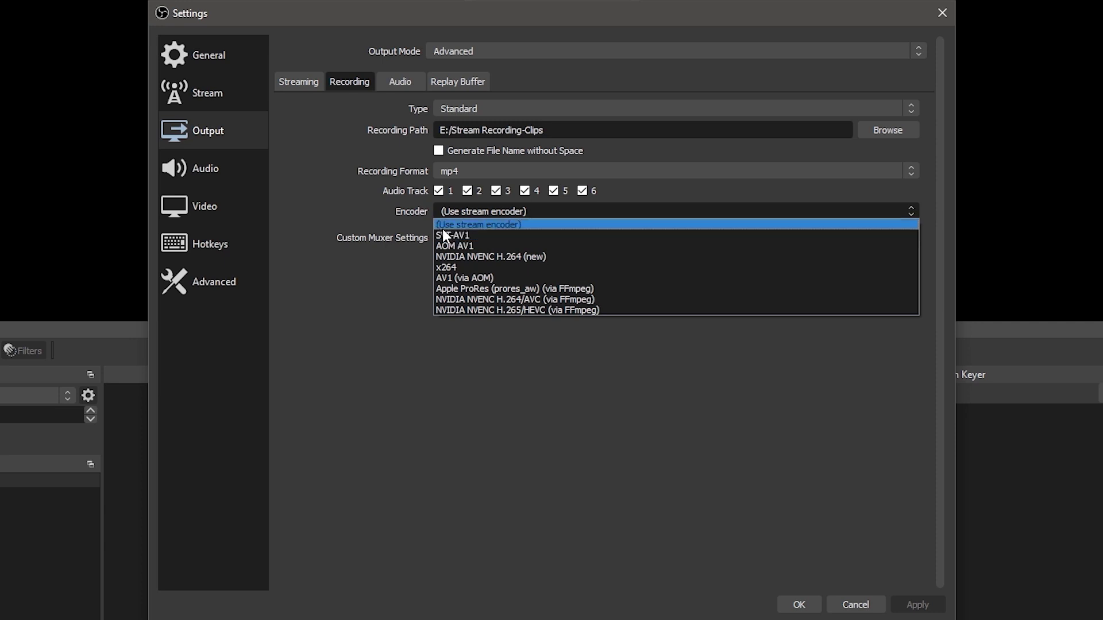
# Change the recording encoder from the stream's encoder to x264
pyautogui.click(509, 225)
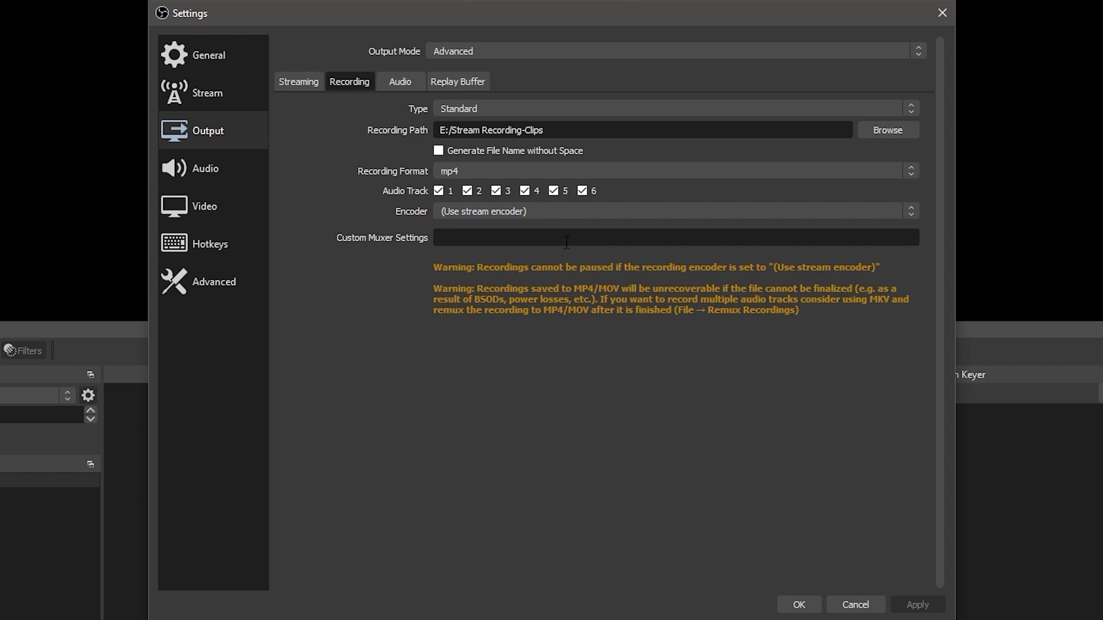
pyautogui.click(543, 216)
pyautogui.click(505, 268)
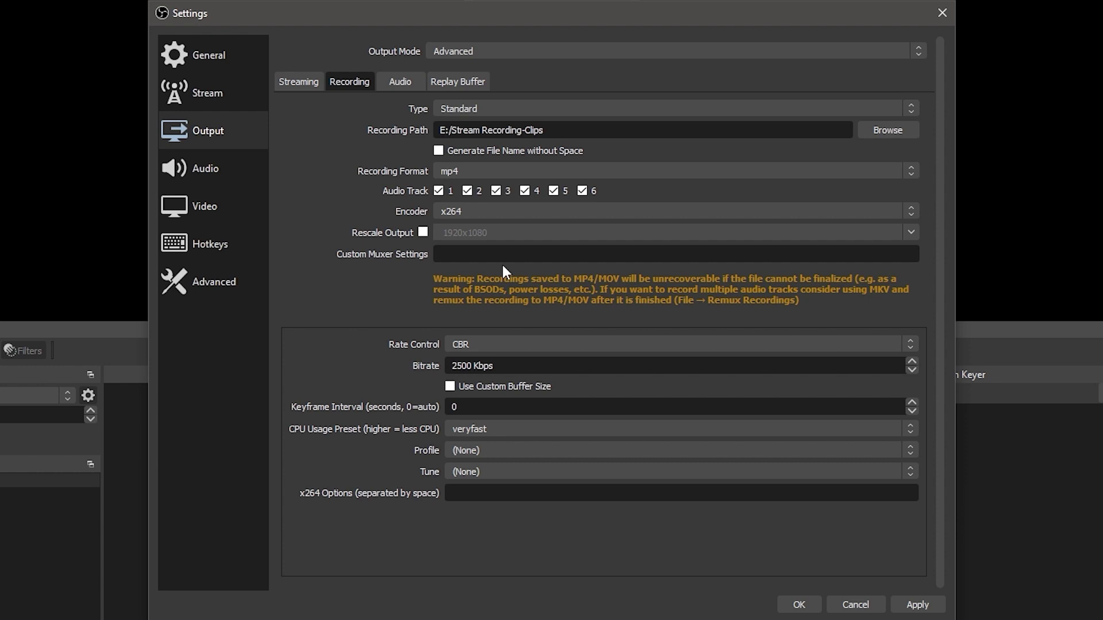
# Pick NVIDIA NVENC H.264 (new) as the recording encoder
pyautogui.click(496, 211)
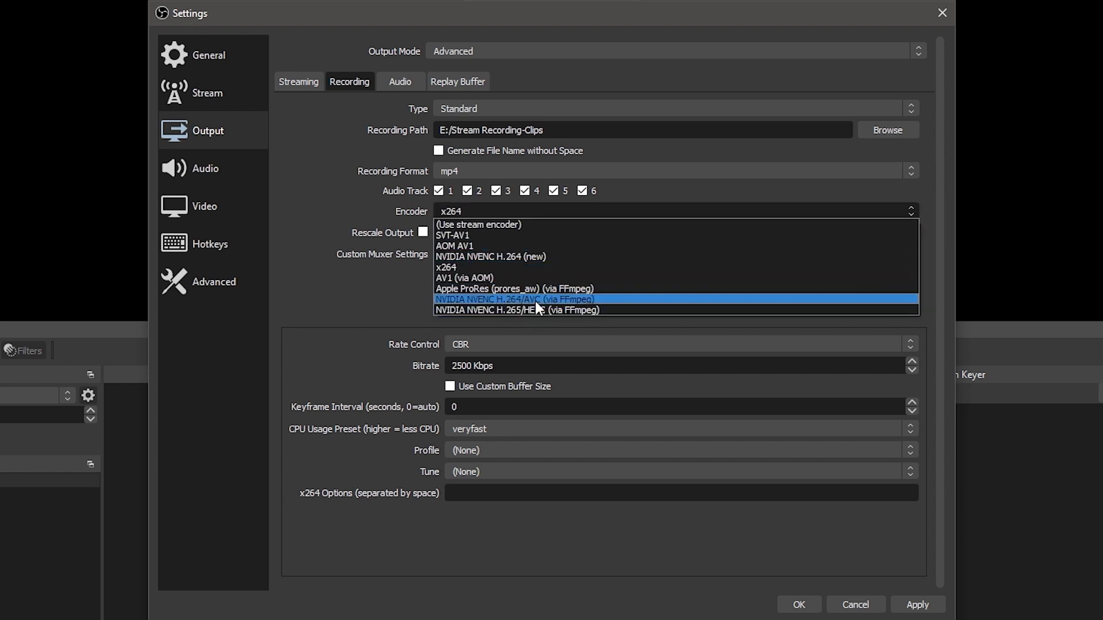
pyautogui.click(529, 257)
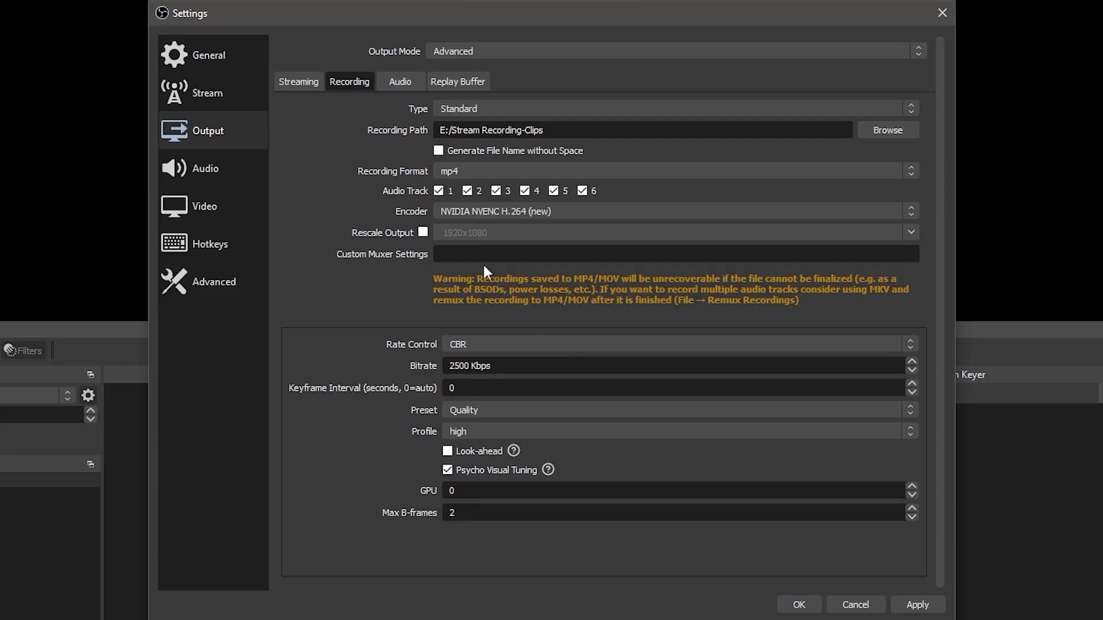
# Enable Rescale Output for recording, keeping the resolution at 1920x1080
pyautogui.click(421, 235)
pyautogui.click(908, 233)
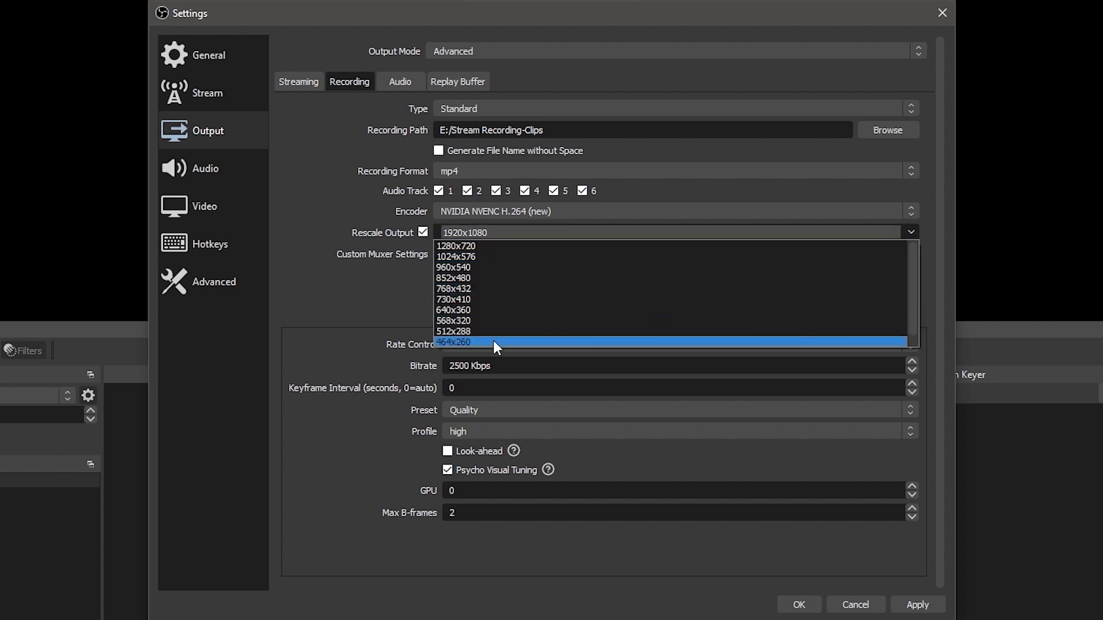
pyautogui.click(373, 286)
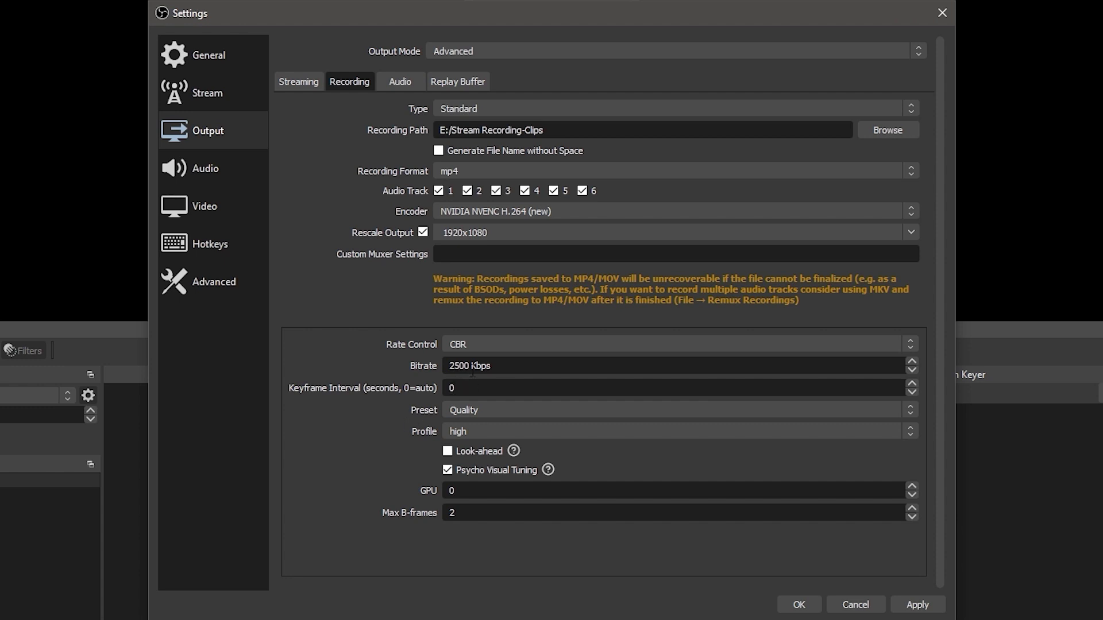
pyautogui.click(475, 347)
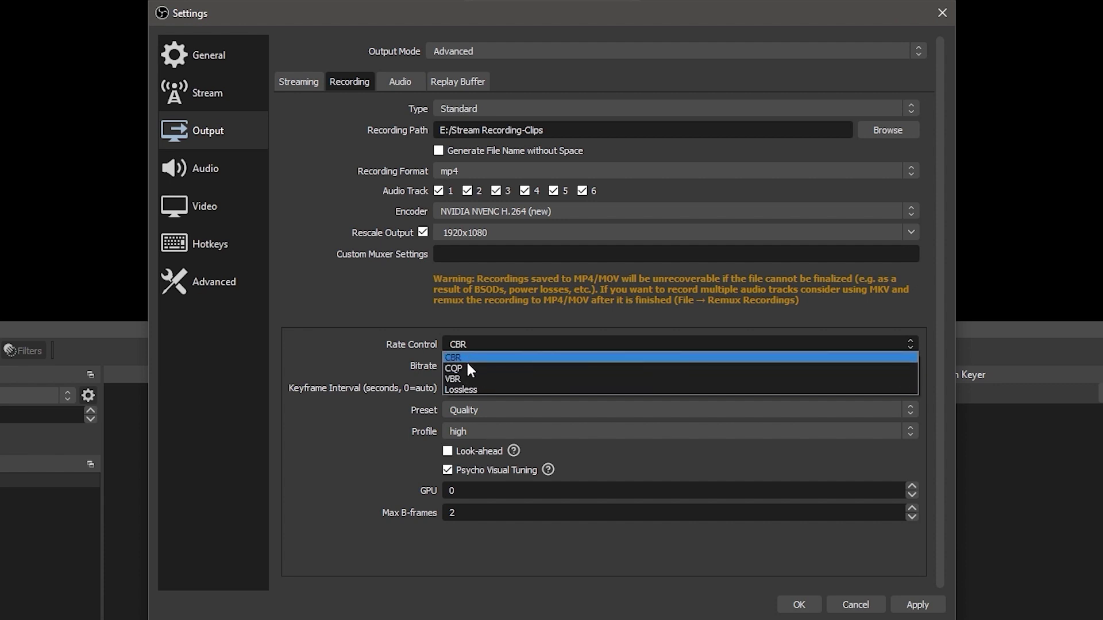
pyautogui.click(290, 339)
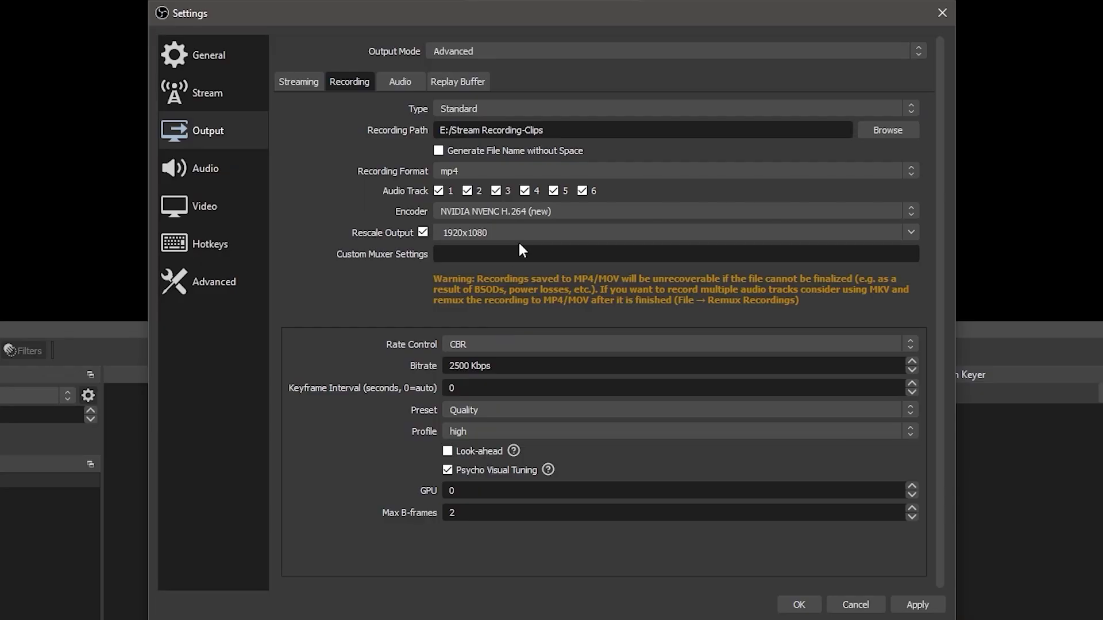
# Switch the recording encoder to x264 with CRF rate control at 23
pyautogui.click(518, 210)
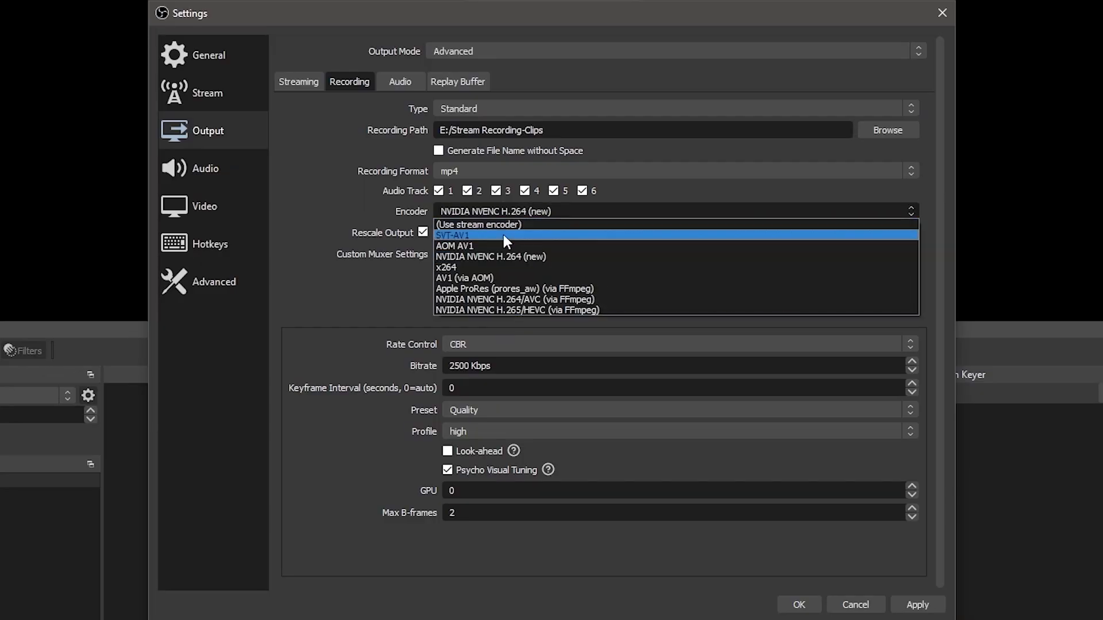
pyautogui.click(488, 270)
pyautogui.click(494, 339)
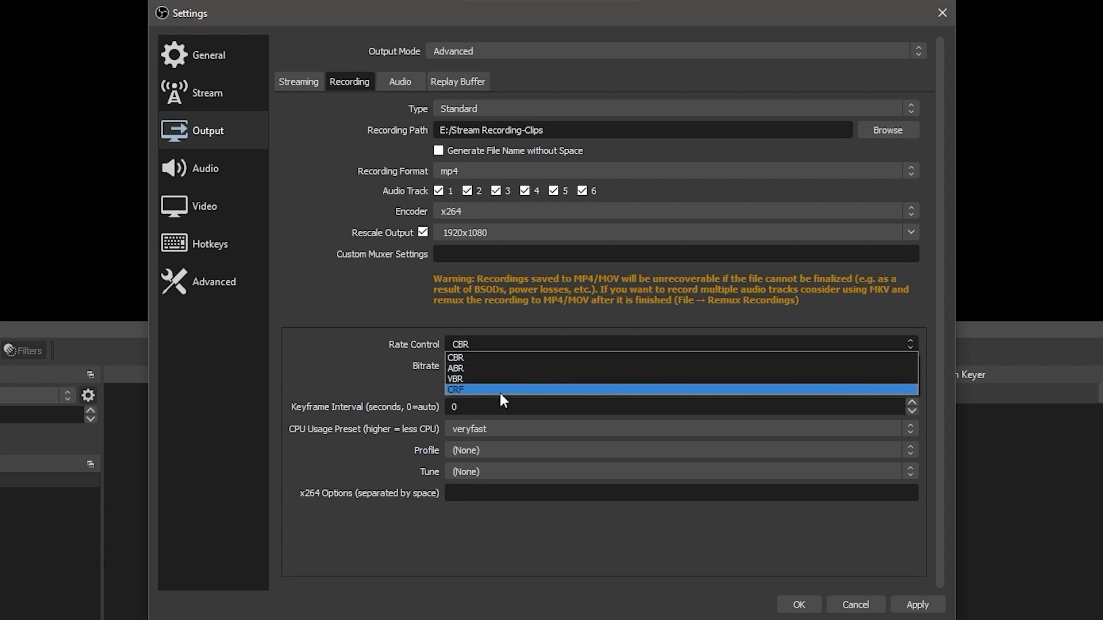
pyautogui.click(500, 390)
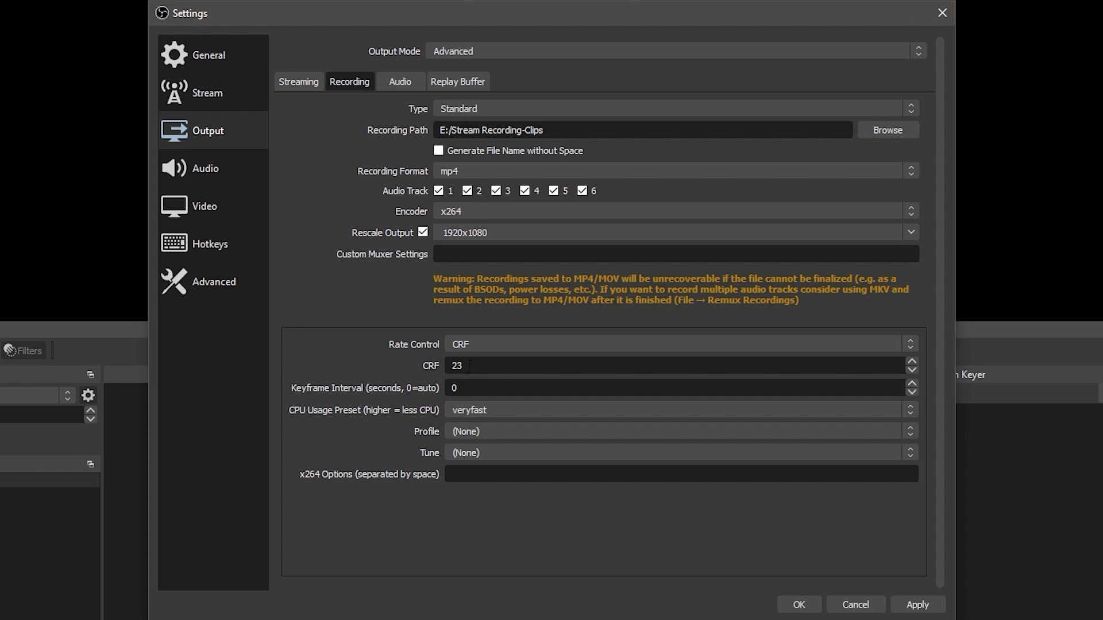
pyautogui.moveTo(470, 366); pyautogui.dragTo(446, 365)
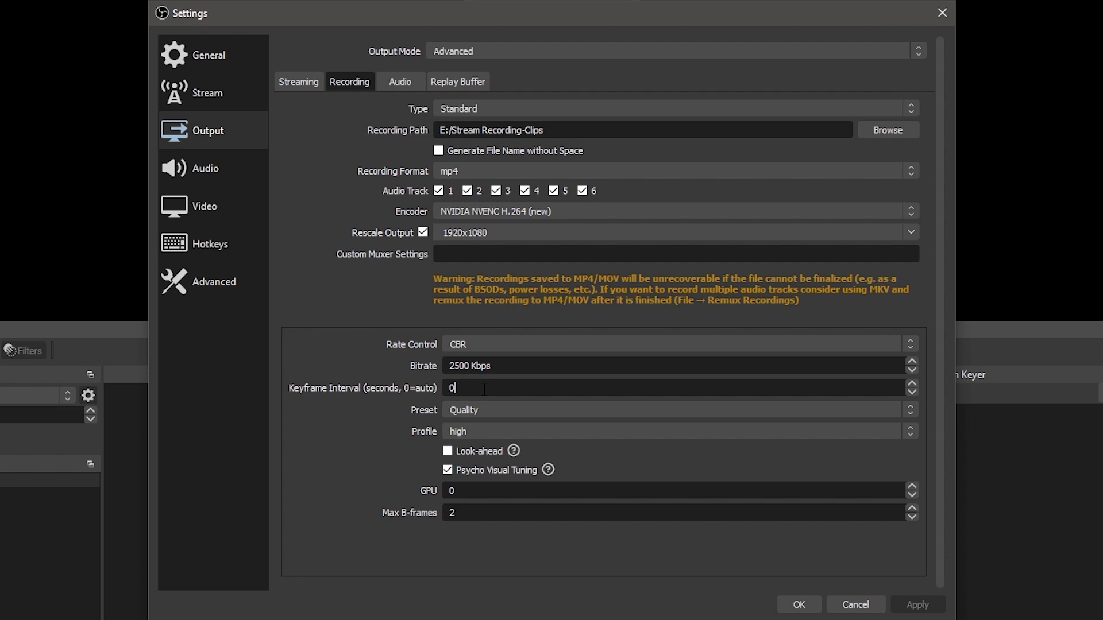
# Change the NVENC recording keyframe interval field to 5 seconds
pyautogui.moveTo(484, 390); pyautogui.dragTo(436, 393)
pyautogui.write('2')
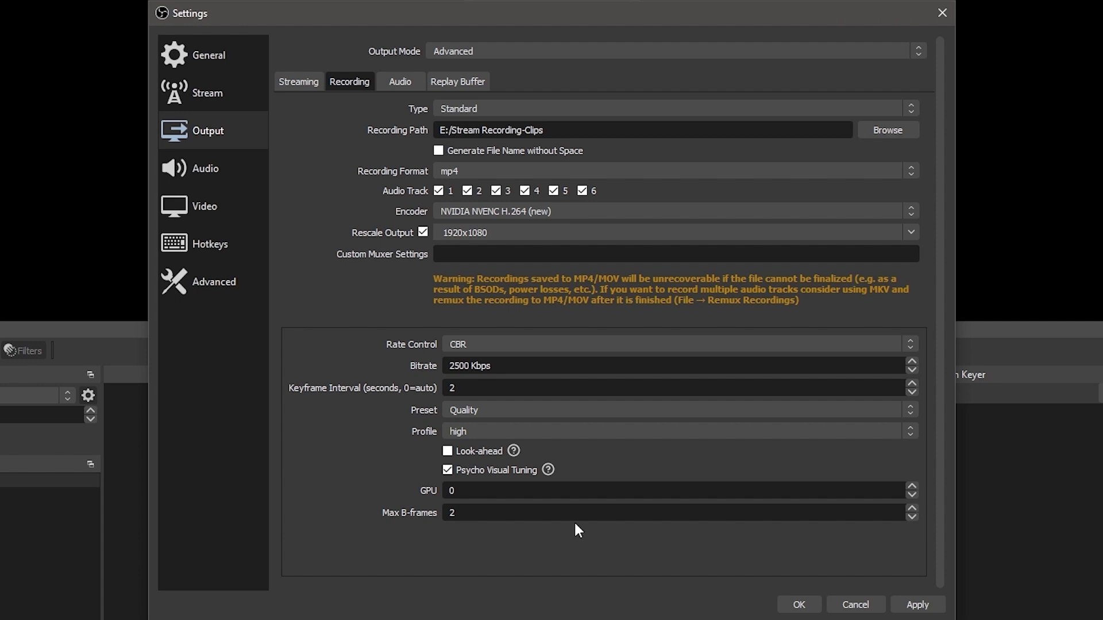
pyautogui.doubleClick(466, 388)
pyautogui.write('5')
pyautogui.click(477, 413)
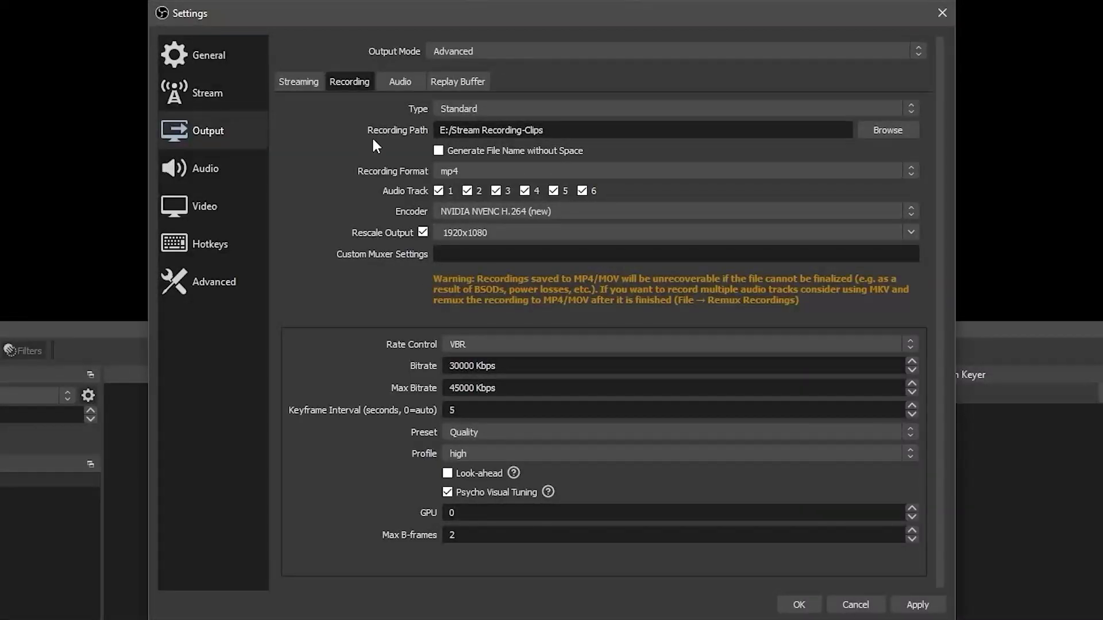
# Set the streaming encoder to NVIDIA NVENC H.264 (new) with a 6000 Kbps bitrate
pyautogui.click(299, 81)
pyautogui.click(457, 147)
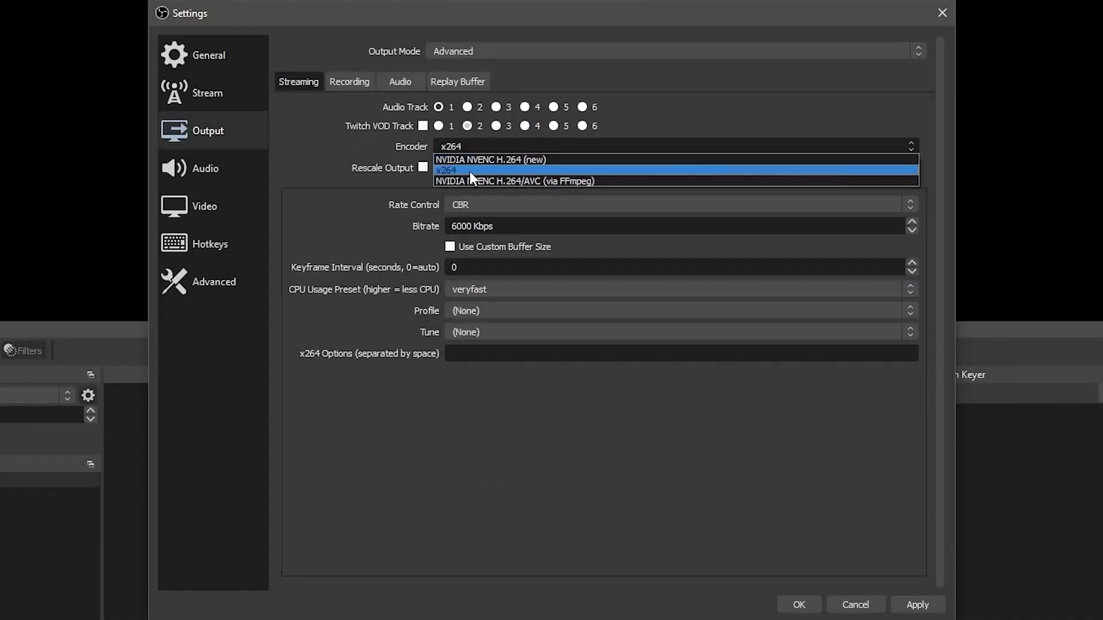
pyautogui.click(471, 160)
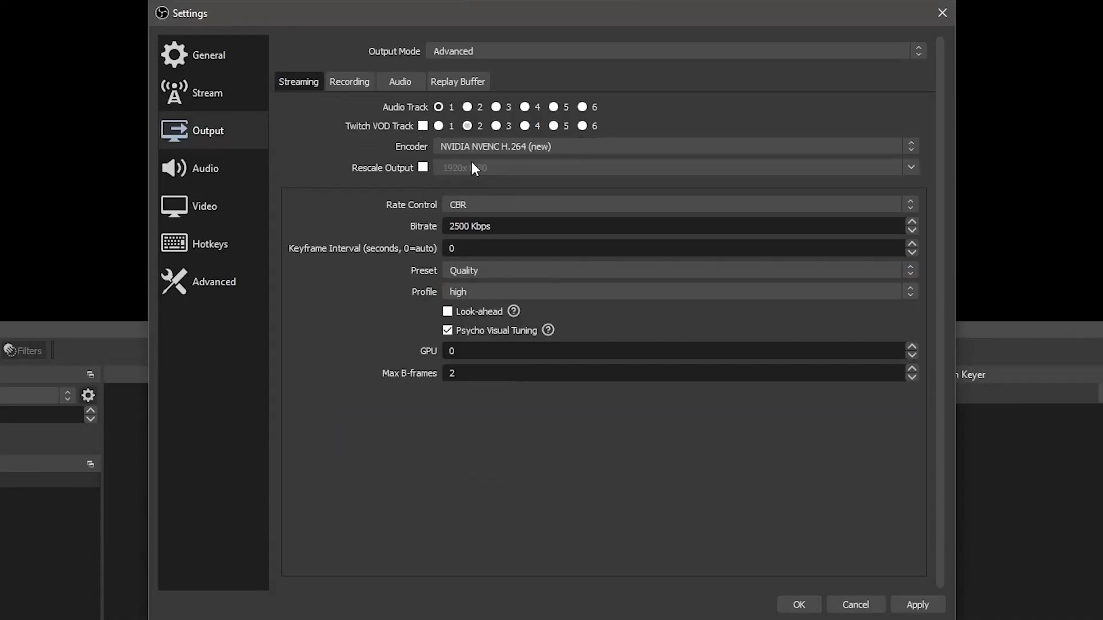
pyautogui.moveTo(470, 232); pyautogui.dragTo(427, 232)
pyautogui.write('6000')
pyautogui.moveTo(465, 250); pyautogui.dragTo(425, 253)
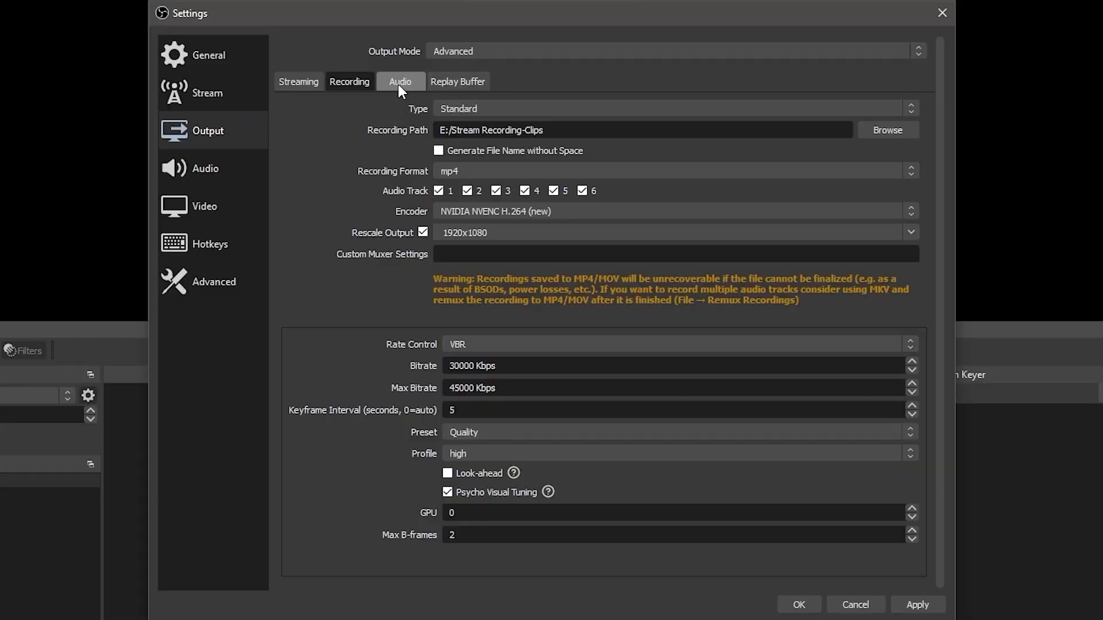
# Change the audio bitrate of Tracks 1, 2, 3, 4 and 5 from 160 to 320
pyautogui.click(398, 85)
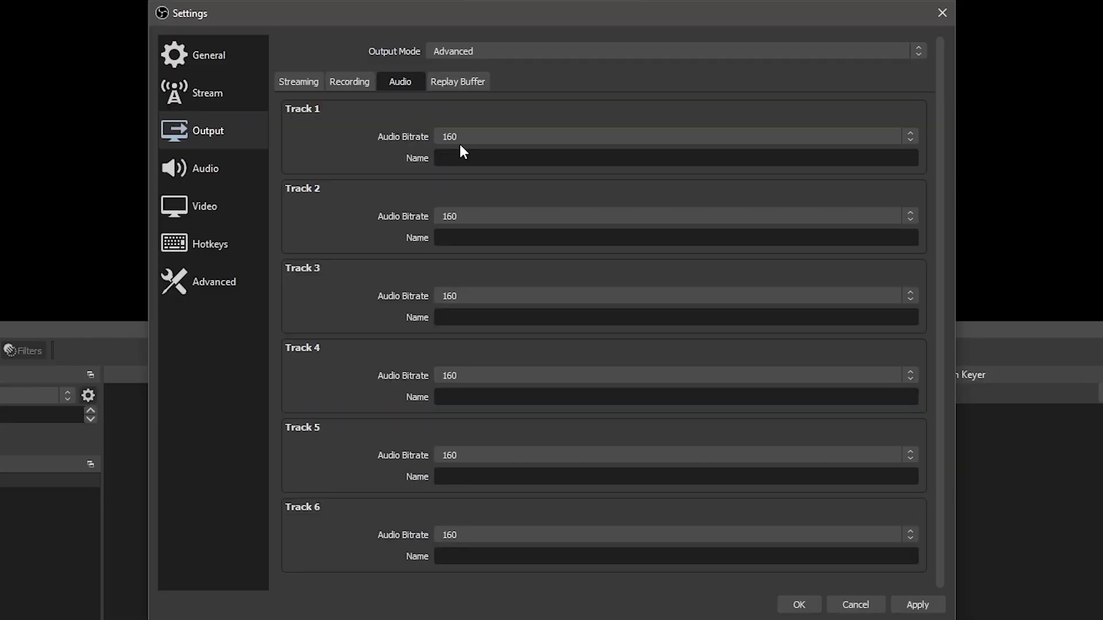
pyautogui.click(457, 139)
pyautogui.click(465, 227)
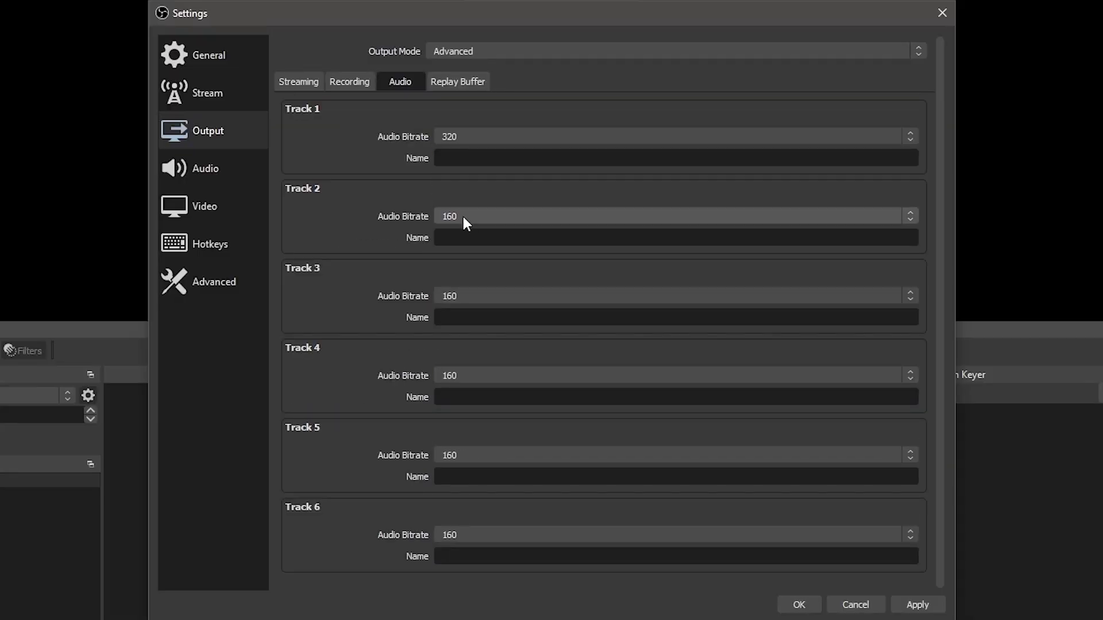
pyautogui.click(463, 216)
pyautogui.click(474, 312)
pyautogui.click(470, 294)
pyautogui.click(469, 395)
pyautogui.click(470, 377)
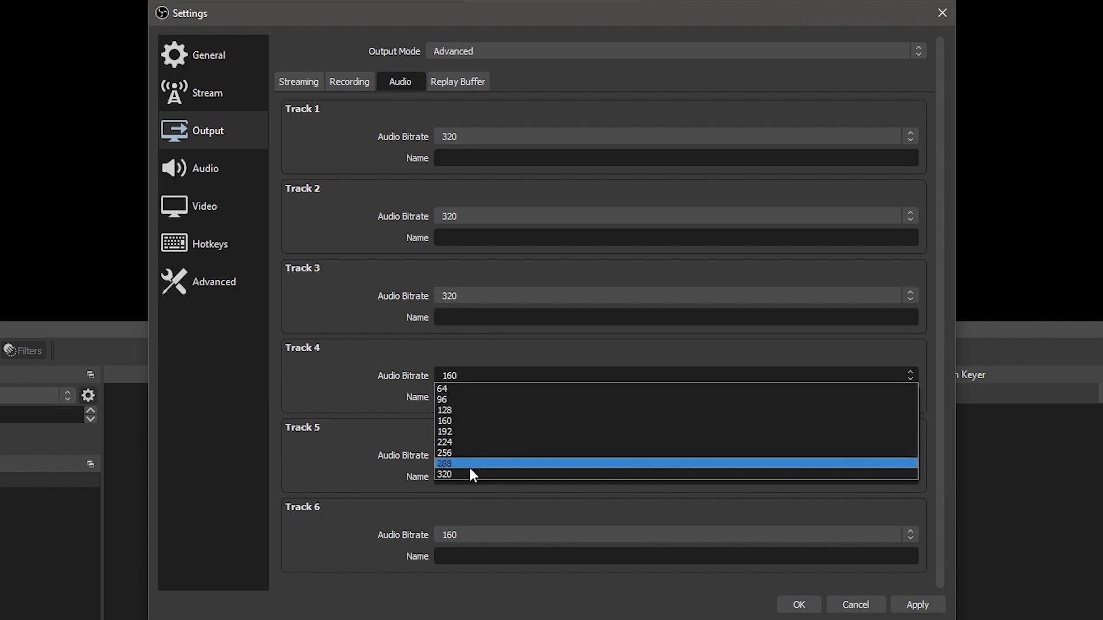
pyautogui.click(470, 474)
pyautogui.click(474, 457)
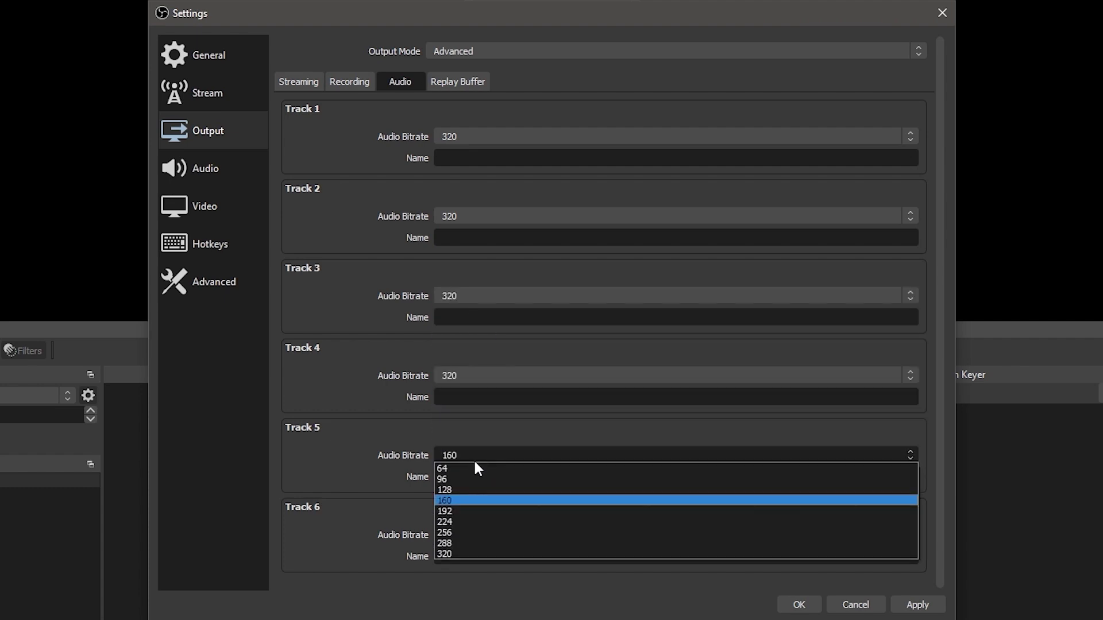
pyautogui.click(477, 554)
pyautogui.click(477, 538)
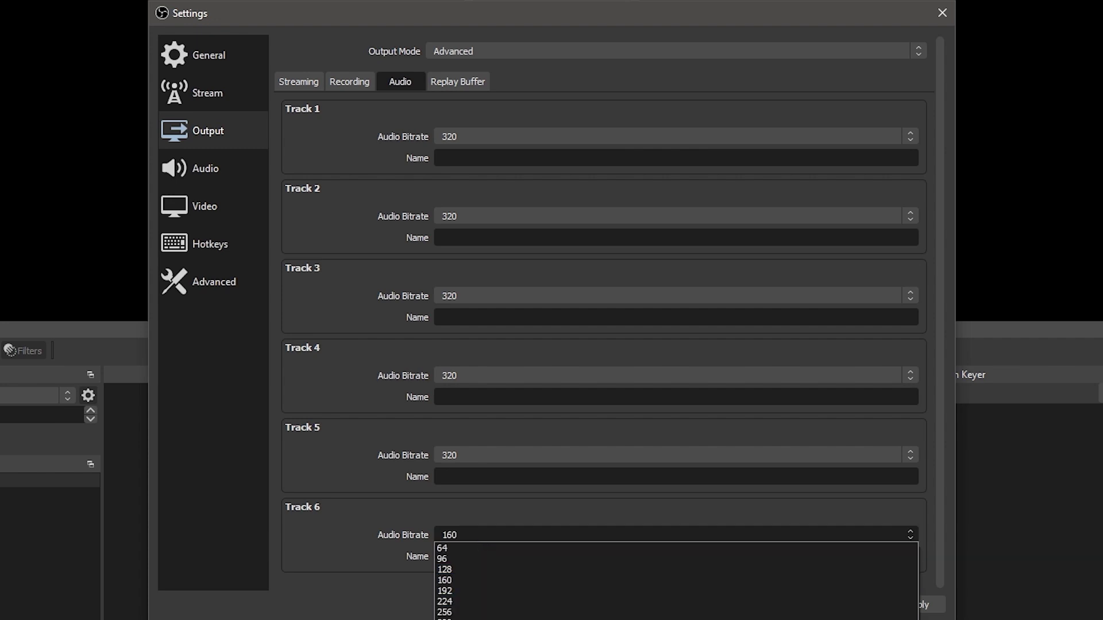